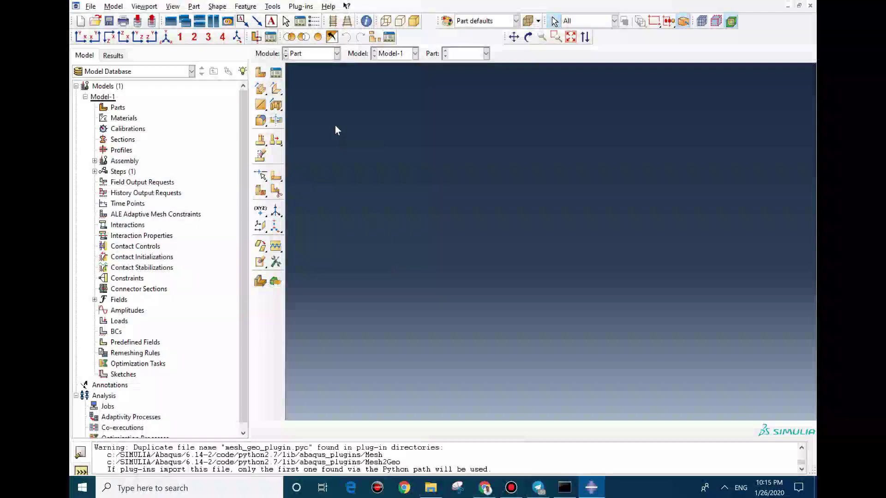
# Step: Open the Create Part dialog from the Part module toolbox
pyautogui.click(260, 73)
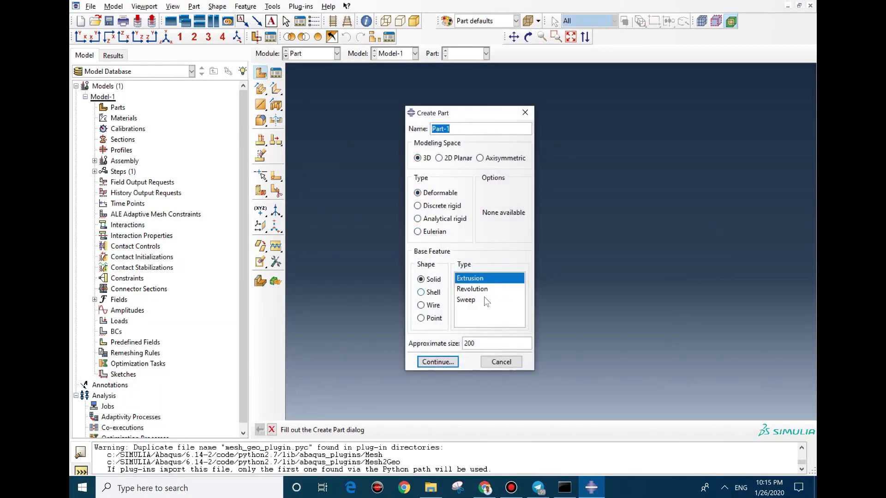
# Step: Make Part-1 a planar shell and sketch a square from 0,0 to 0.4,0.4
pyautogui.click(429, 293)
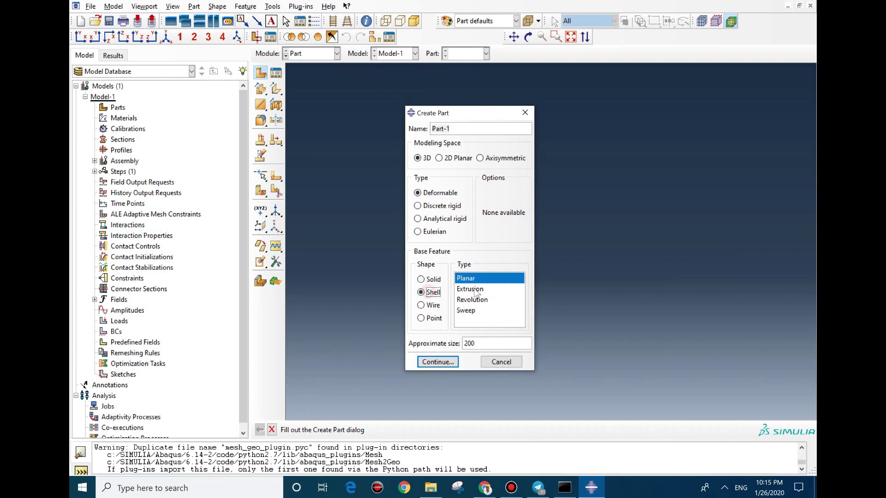
pyautogui.doubleClick(470, 343)
pyautogui.press('BackSpace')
pyautogui.click(434, 364)
pyautogui.write('0,0')
pyautogui.press('Return')
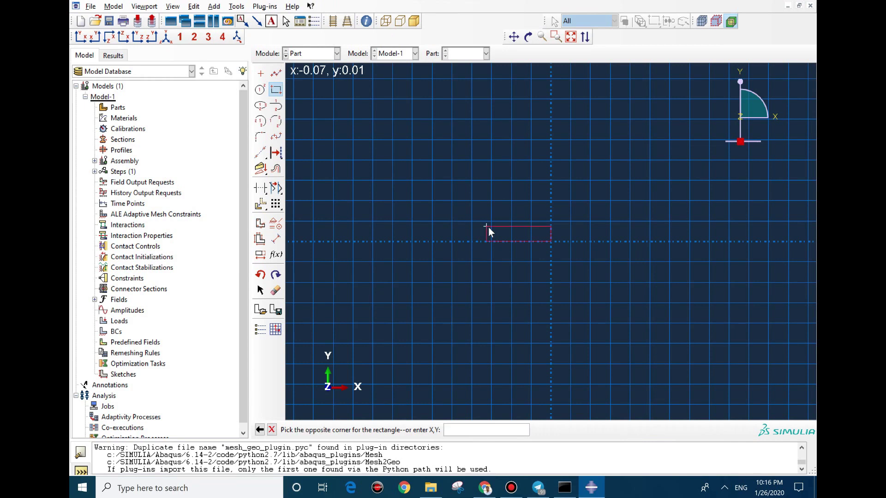
pyautogui.write('0.4,0.4')
pyautogui.press('Return')
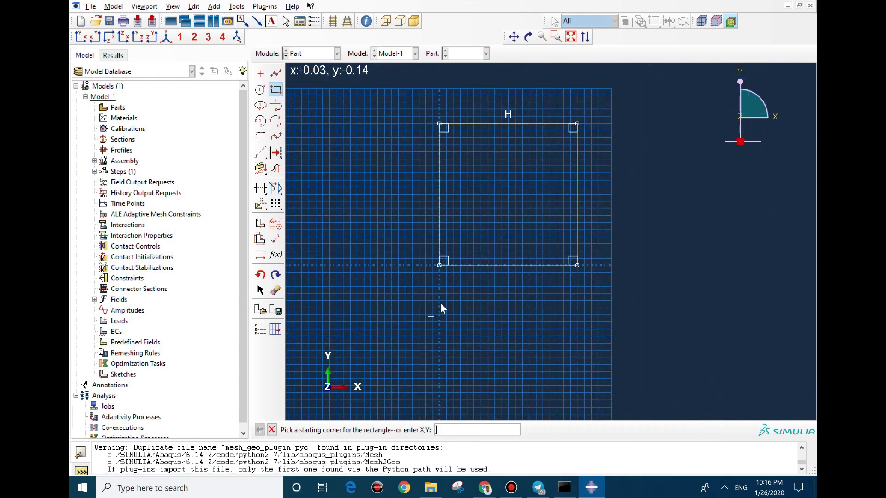
pyautogui.middleClick(412, 253)
pyautogui.click(337, 54)
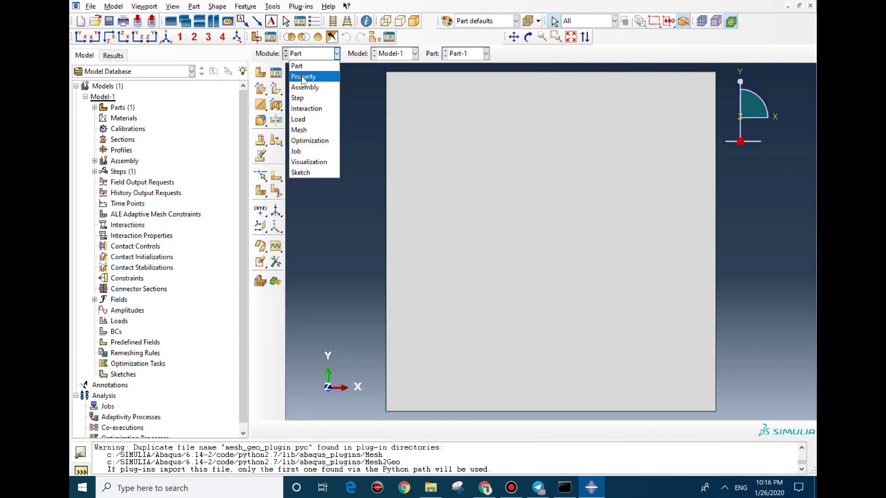
# Step: In Property, start Material-1 with Density and Elastic behaviours added
pyautogui.click(302, 77)
pyautogui.click(261, 73)
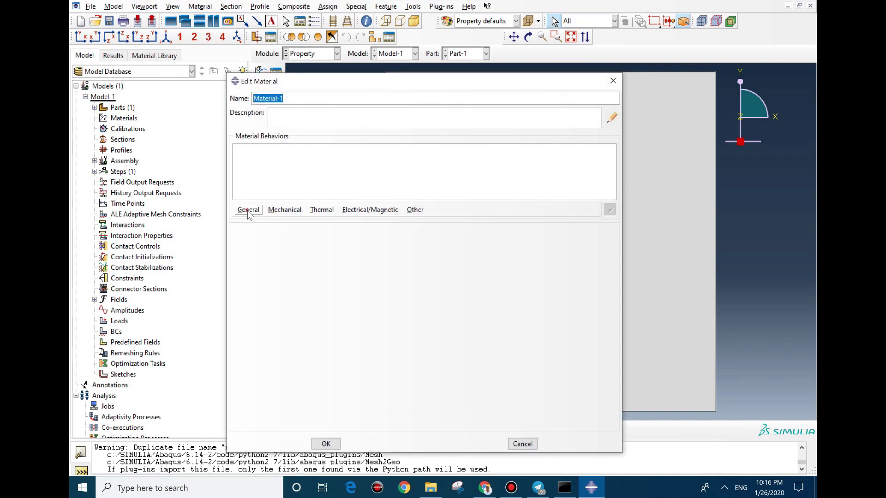
pyautogui.click(248, 210)
pyautogui.click(254, 220)
pyautogui.click(285, 210)
pyautogui.moveTo(323, 222)
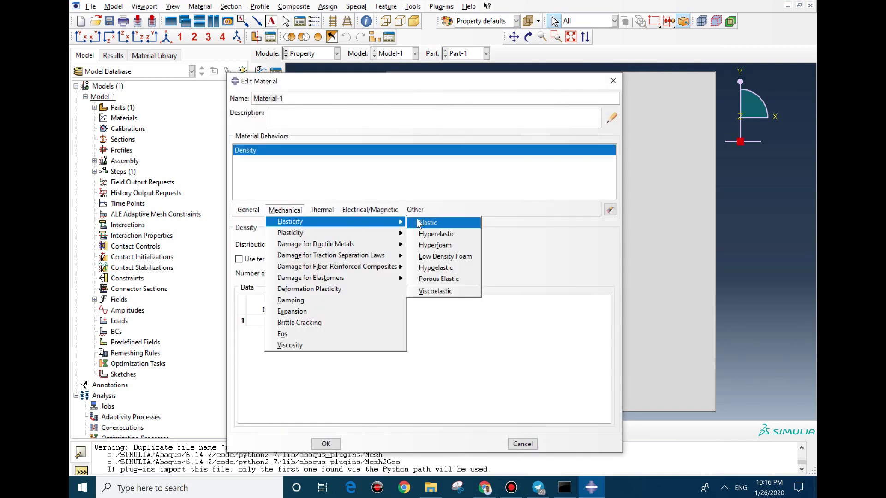
pyautogui.click(417, 223)
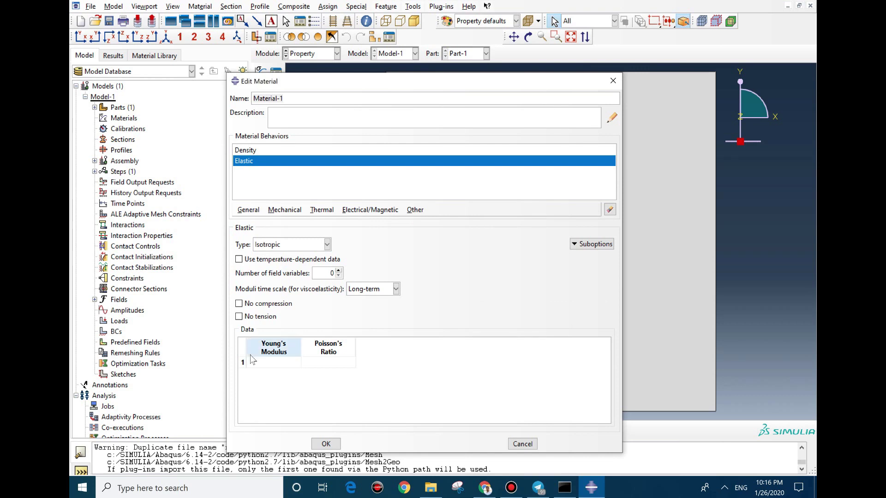
# Step: Enter Young's modulus 200e9, Poisson's ratio 0.3 and mass density 7800
pyautogui.doubleClick(256, 363)
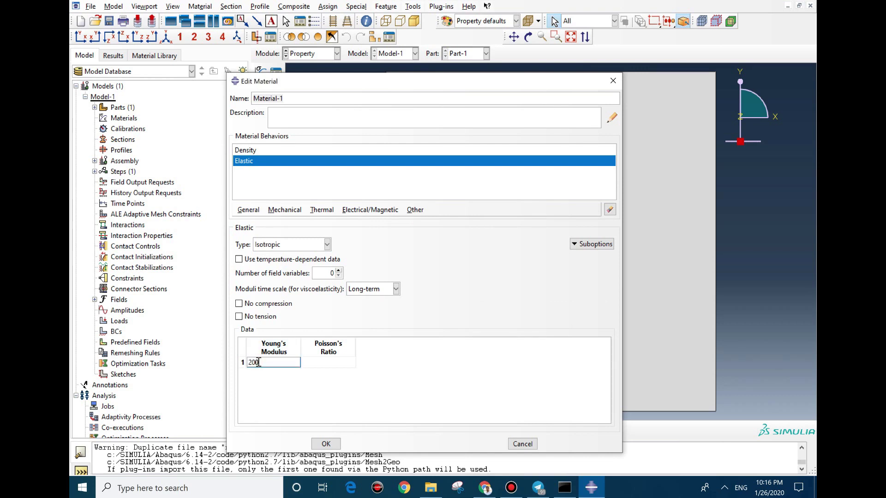
pyautogui.press('Tab')
pyautogui.write('0.3')
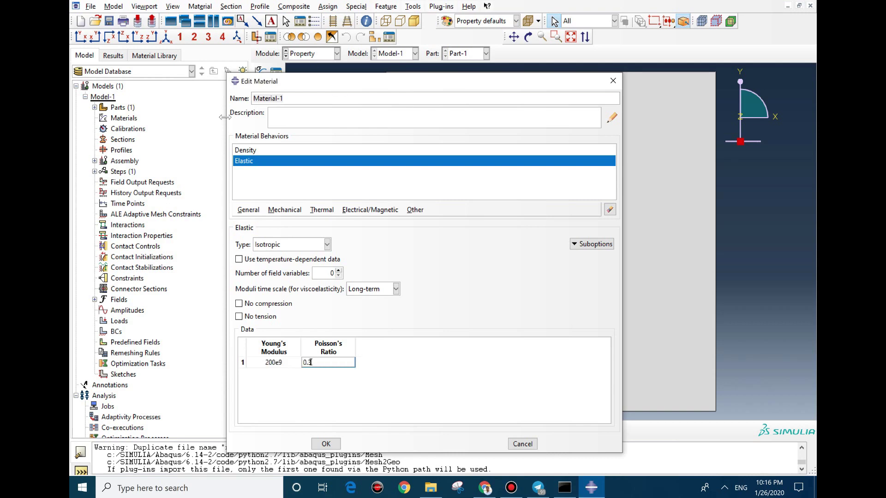
pyautogui.click(244, 150)
pyautogui.press('Return')
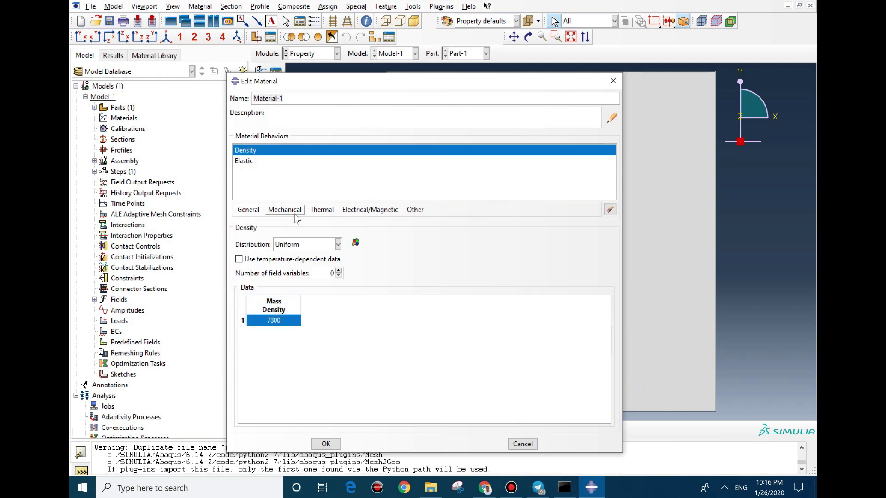
# Step: Save the material and create Section-1, a homogeneous shell of Material-1, thickness 0.01
pyautogui.click(326, 444)
pyautogui.click(260, 91)
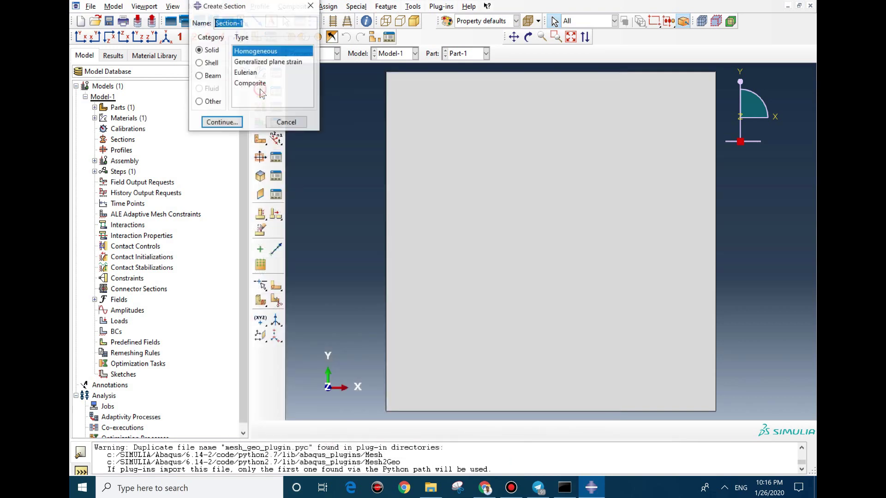
pyautogui.click(216, 114)
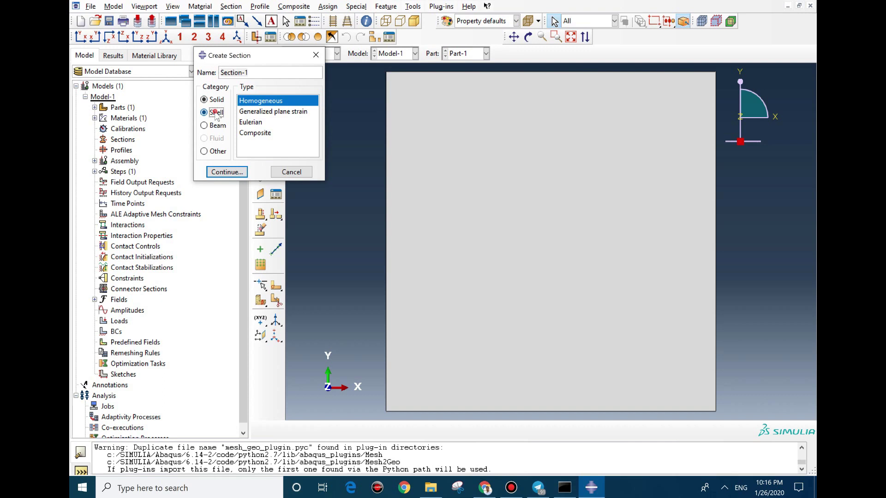
pyautogui.click(227, 172)
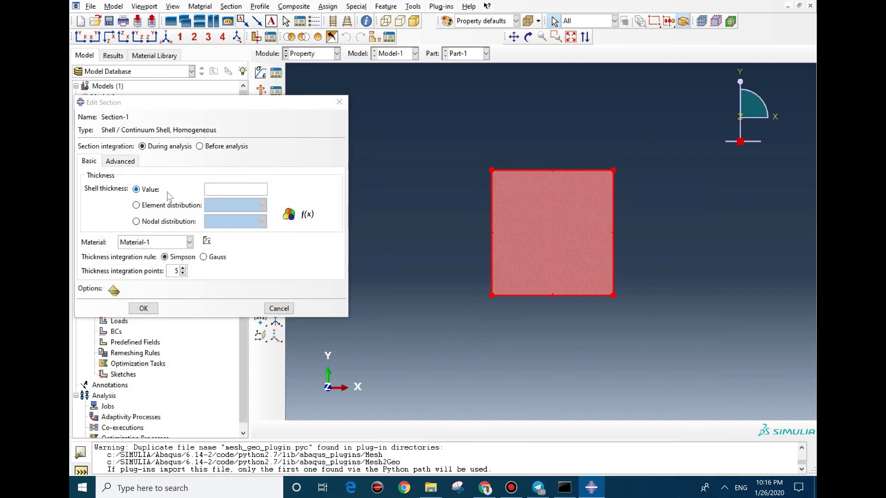
pyautogui.click(228, 194)
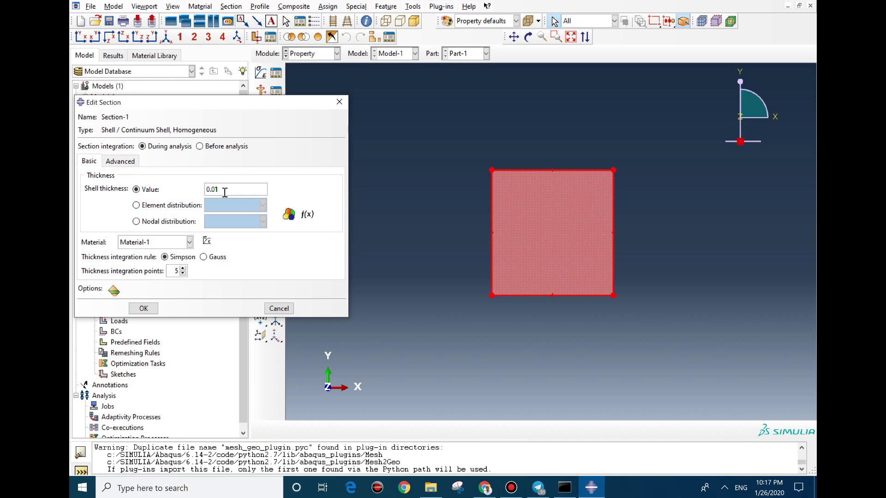
pyautogui.click(144, 309)
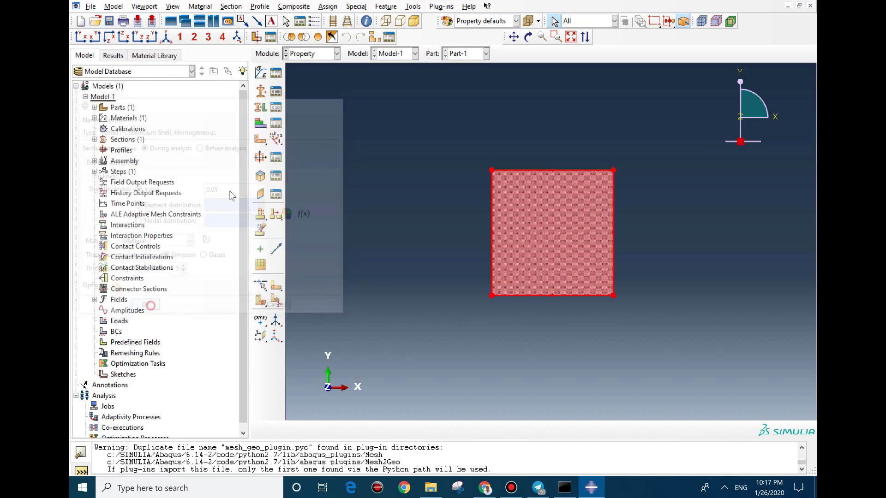
# Step: Assign Section-1 to the plate
pyautogui.click(260, 107)
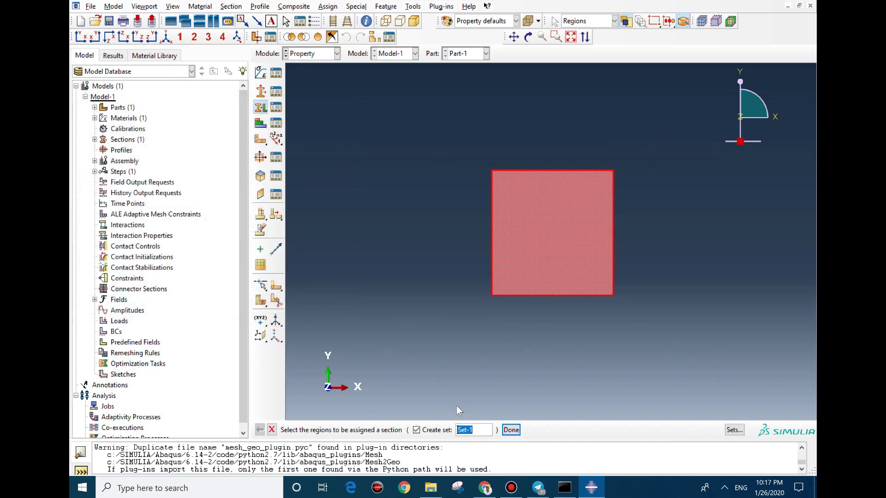
pyautogui.click(511, 430)
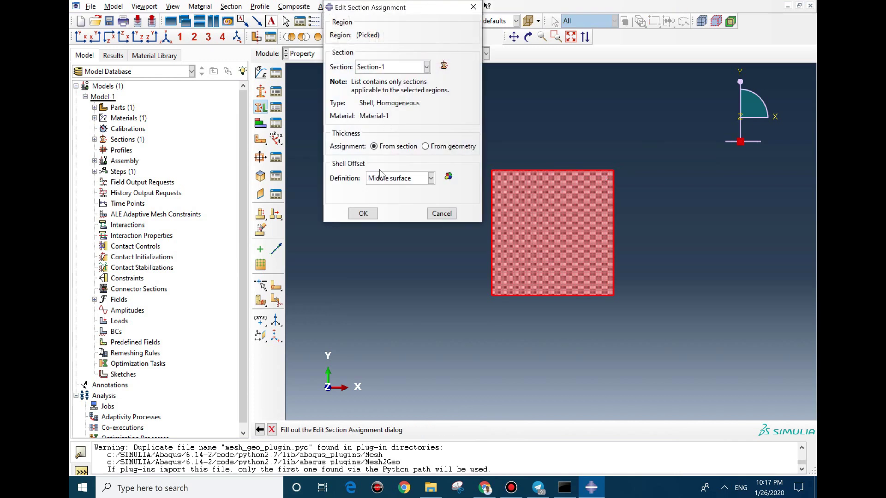
pyautogui.click(363, 213)
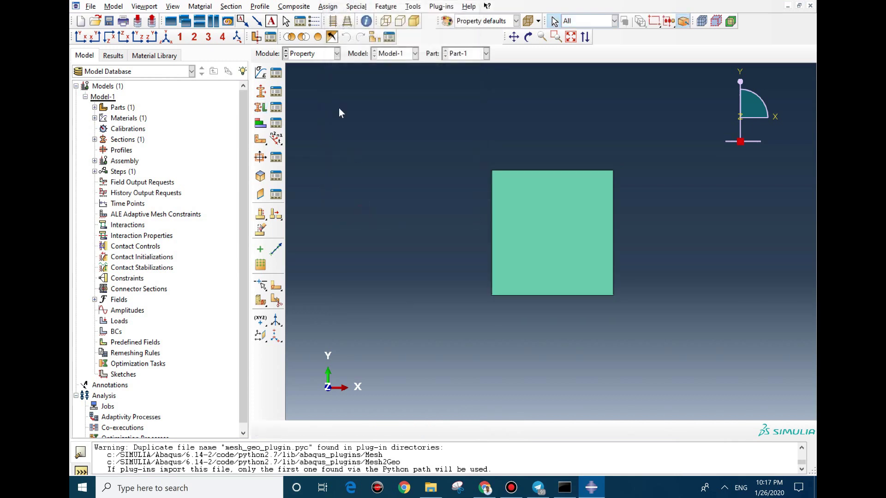
# Step: Add a dependent instance of Part-1 to the assembly
pyautogui.click(305, 54)
pyautogui.click(306, 85)
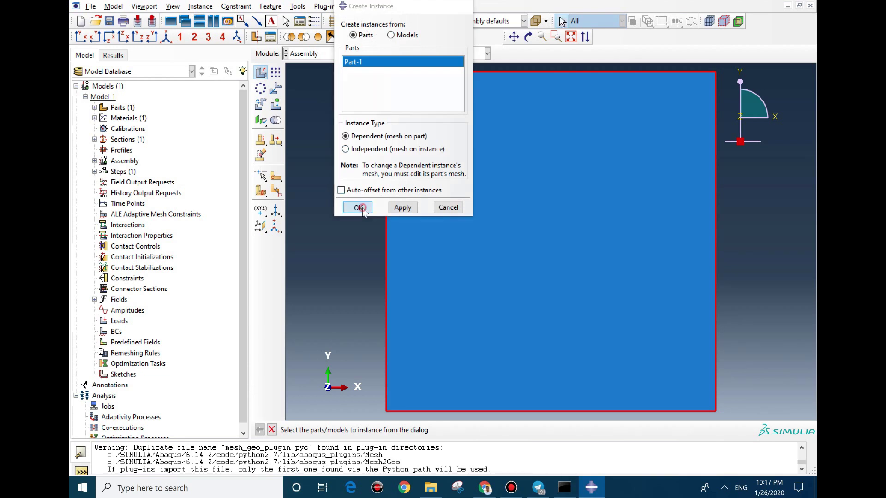
pyautogui.click(357, 207)
# Step: Create Static, General Step-1 with a maximum of 100 increments
pyautogui.click(316, 56)
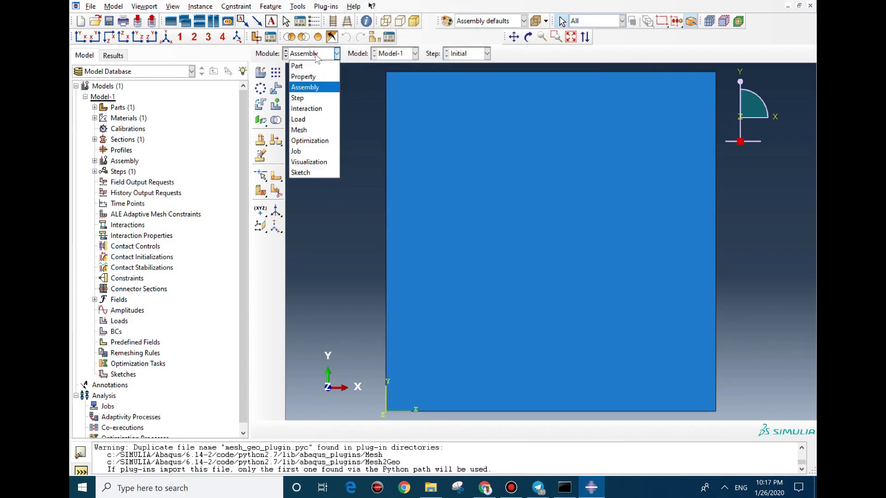
pyautogui.click(298, 97)
pyautogui.click(264, 74)
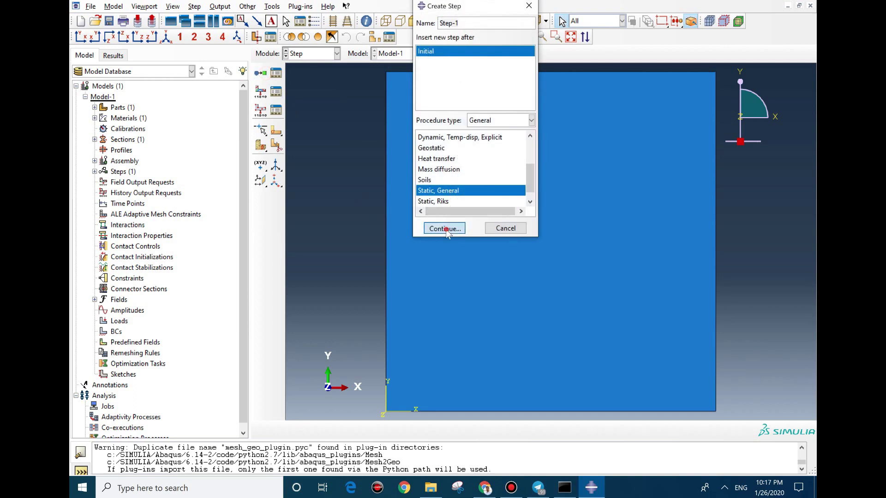
pyautogui.click(444, 228)
pyautogui.click(367, 158)
pyautogui.doubleClick(375, 213)
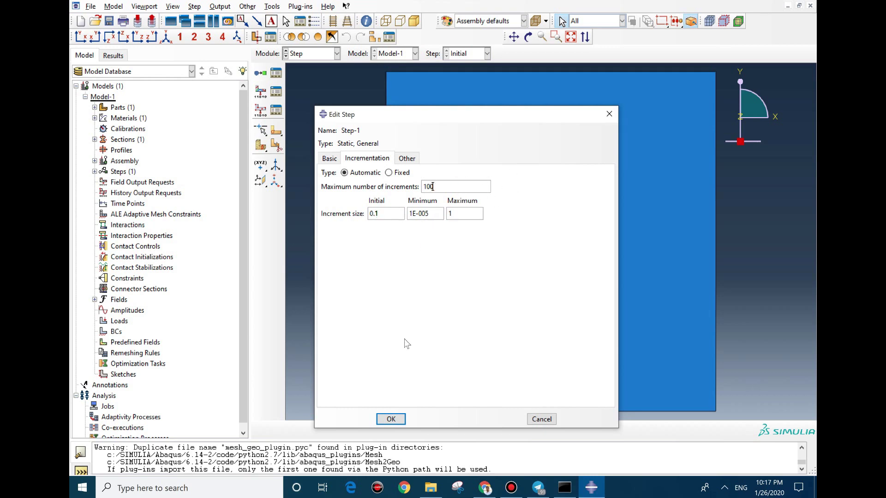
pyautogui.click(391, 419)
pyautogui.scroll(-2, 304, 54)
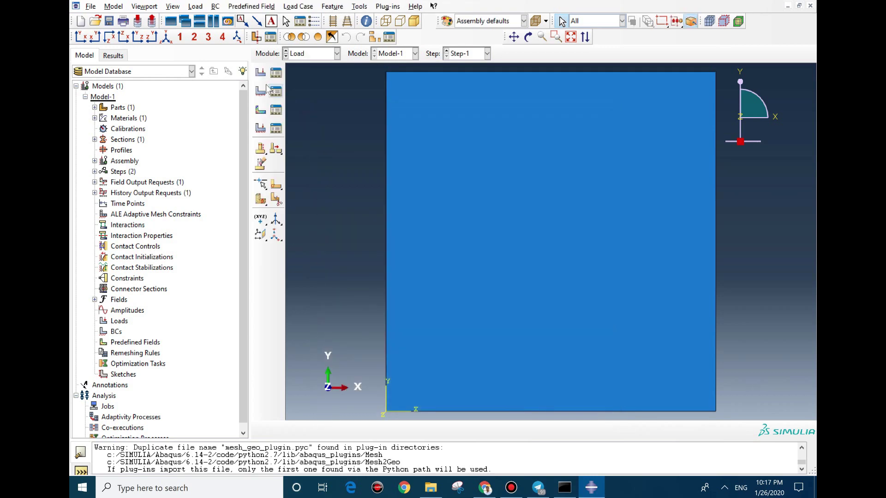
# Step: Start a pressure load in Step-1 and select the plate face
pyautogui.click(261, 72)
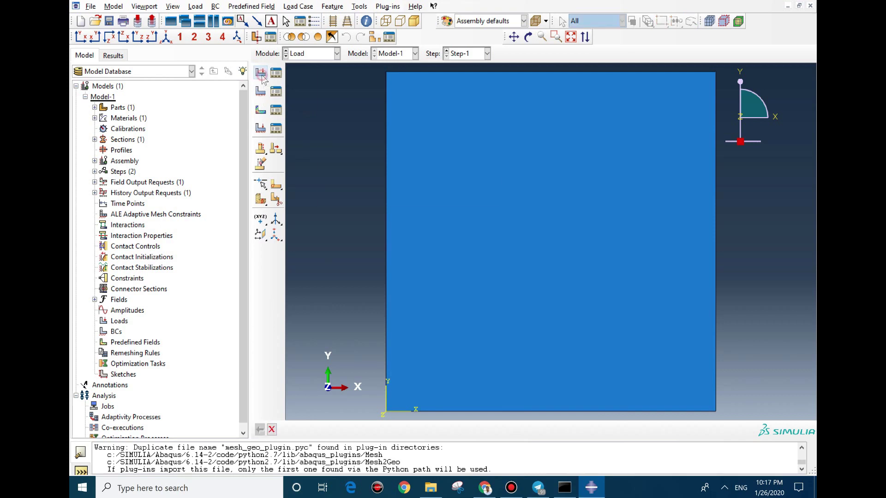
pyautogui.click(443, 199)
pyautogui.click(261, 72)
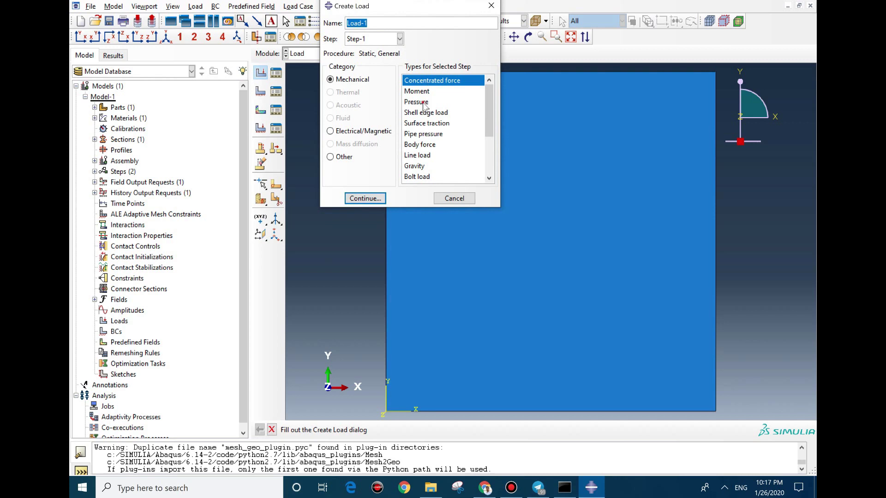
pyautogui.click(422, 103)
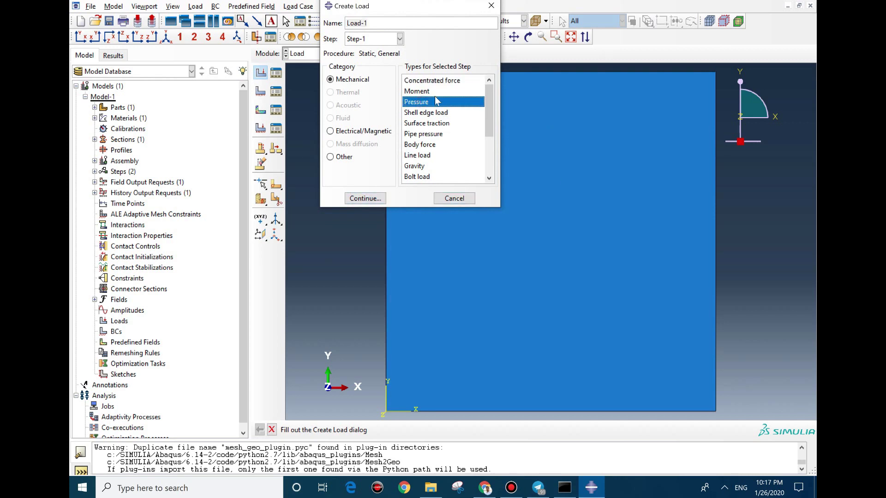
pyautogui.click(370, 198)
pyautogui.moveTo(594, 146); pyautogui.dragTo(416, 350)
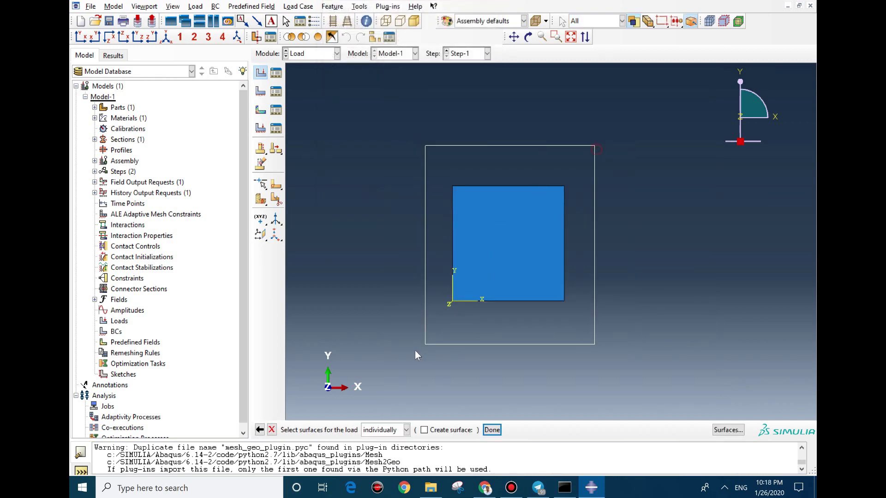
pyautogui.middleClick(420, 275)
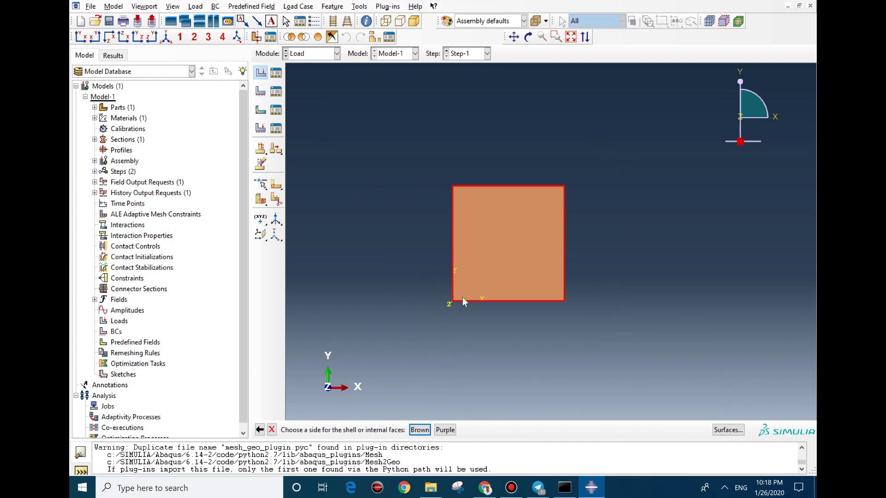
# Step: Apply Load-1 on the brown side with user-defined distribution and magnitude 1
pyautogui.keyDown('ctrl'); pyautogui.keyDown('alt'); pyautogui.moveTo(433, 257); pyautogui.dragTo(590, 273); pyautogui.keyUp('alt'); pyautogui.keyUp('ctrl')
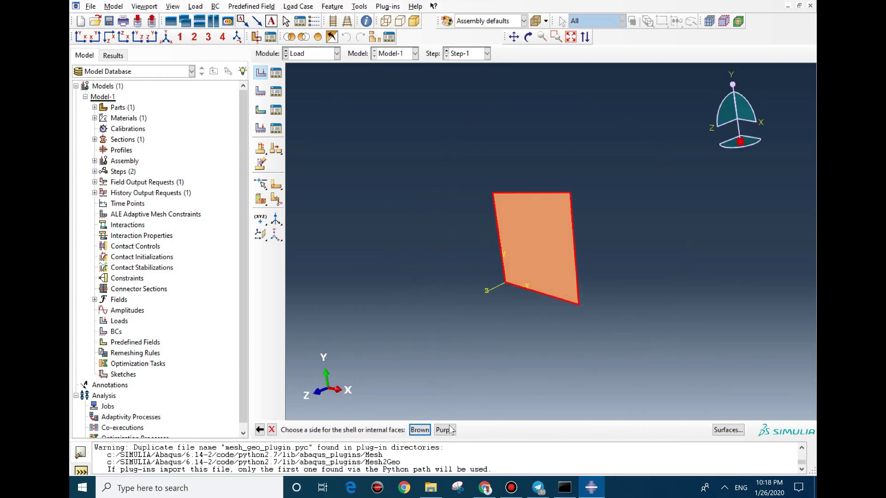
pyautogui.click(418, 430)
pyautogui.click(147, 205)
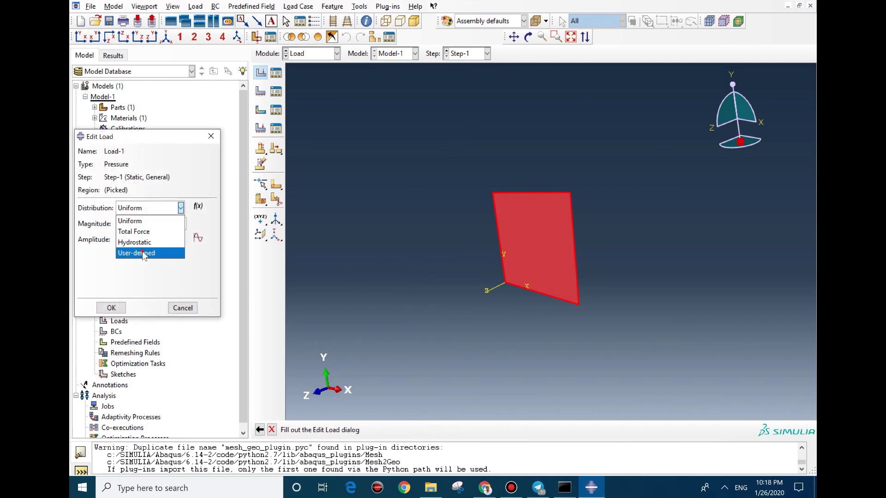
pyautogui.click(142, 251)
pyautogui.click(153, 223)
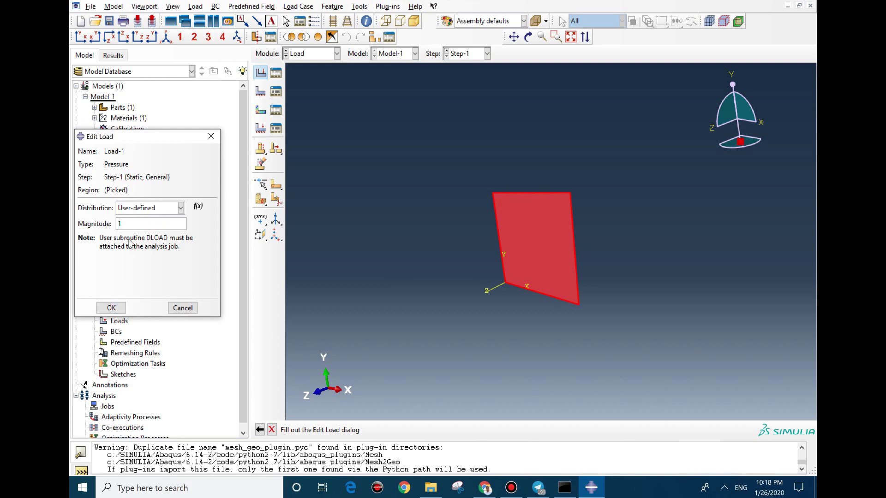
pyautogui.click(111, 308)
pyautogui.click(261, 92)
pyautogui.keyDown('ctrl'); pyautogui.keyDown('alt'); pyautogui.moveTo(519, 270); pyautogui.dragTo(529, 291); pyautogui.keyUp('alt'); pyautogui.keyUp('ctrl')
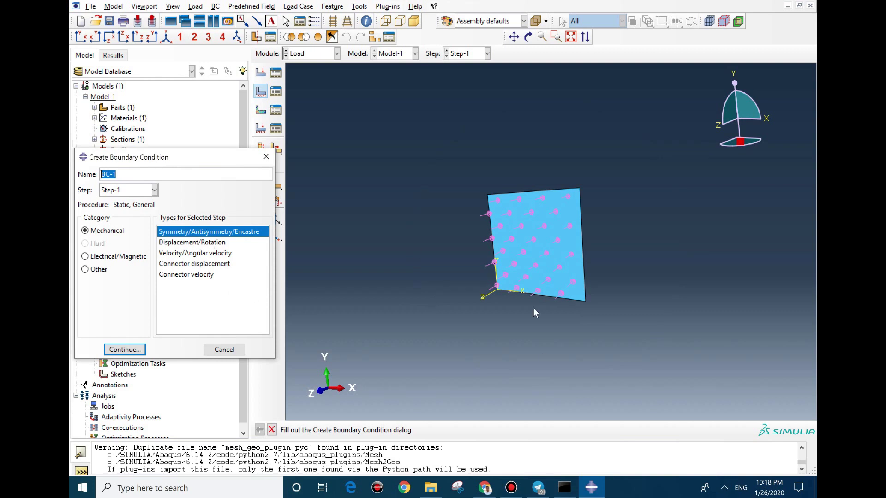
# Step: Clamp all four plate edges with ENCASTRE boundary condition BC-1, then enter Mesh
pyautogui.click(124, 350)
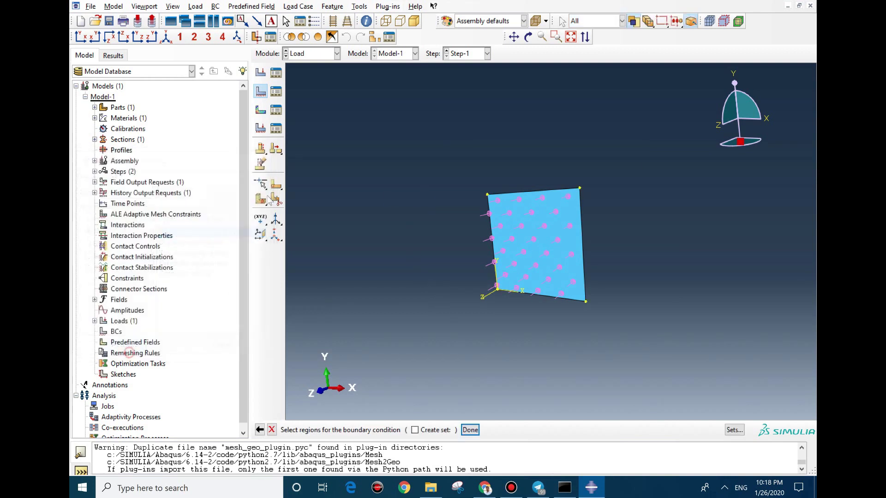
pyautogui.click(595, 23)
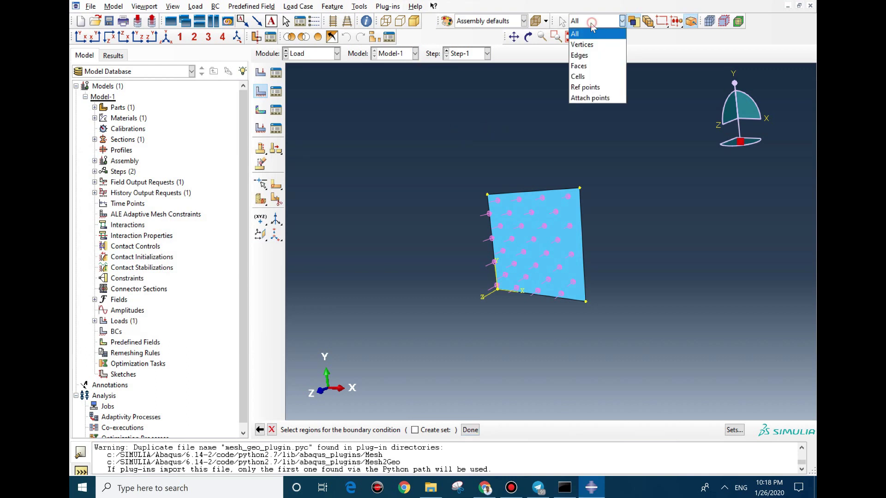
pyautogui.click(583, 56)
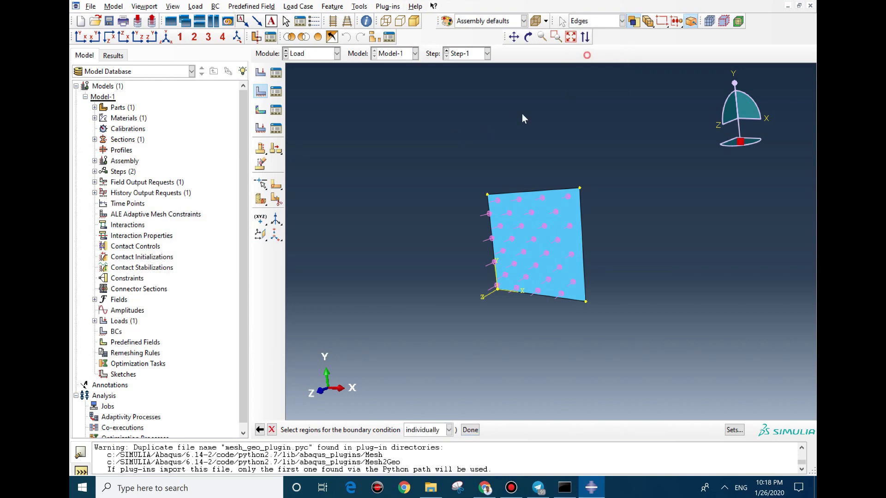
pyautogui.moveTo(455, 142); pyautogui.dragTo(673, 318)
pyautogui.middleClick(641, 252)
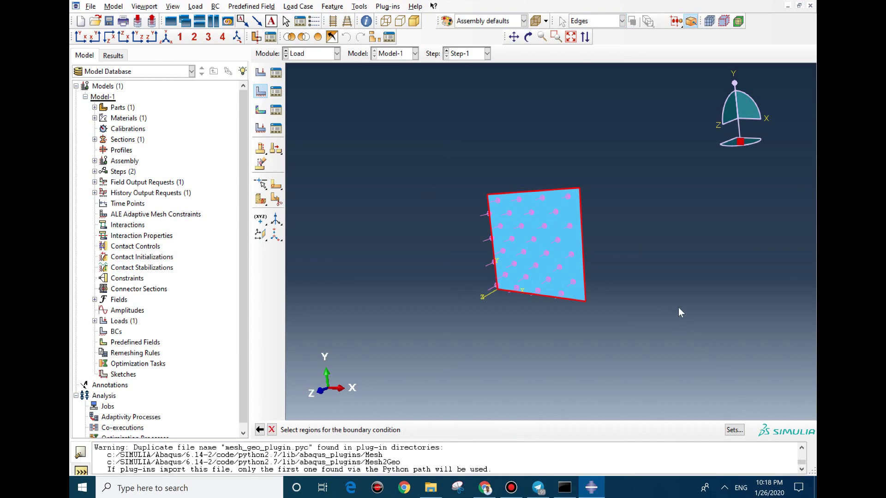
pyautogui.click(406, 183)
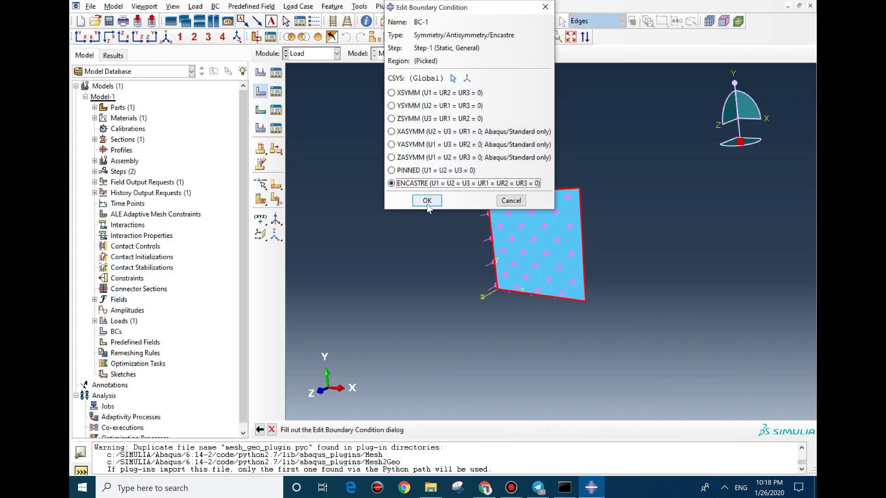
pyautogui.click(425, 201)
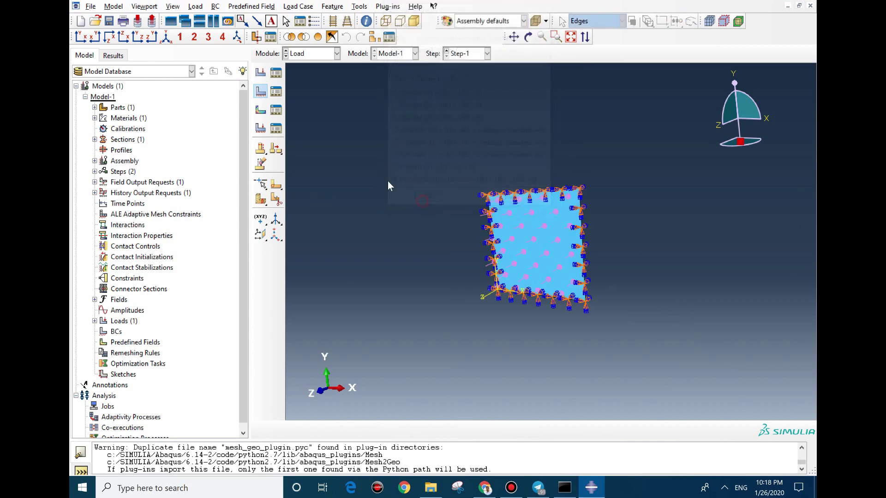
pyautogui.click(323, 54)
pyautogui.click(308, 129)
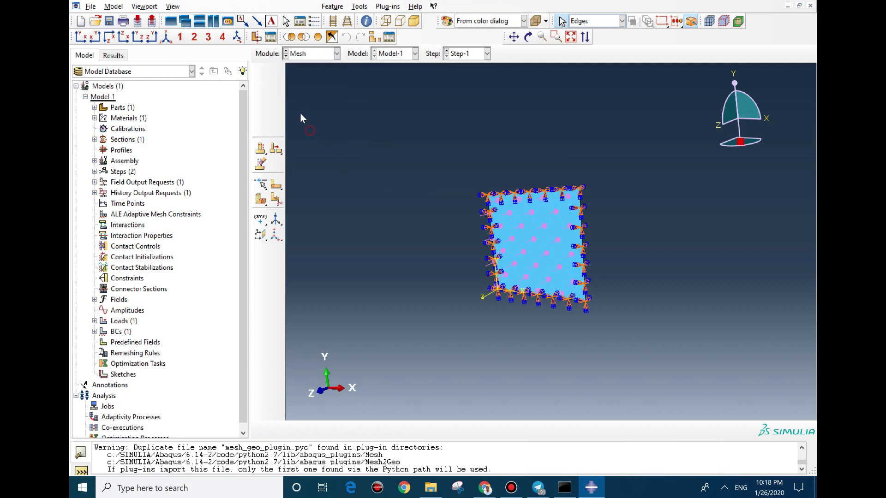
# Step: Seed Part-1 with an approximate global size of 0.01
pyautogui.click(274, 88)
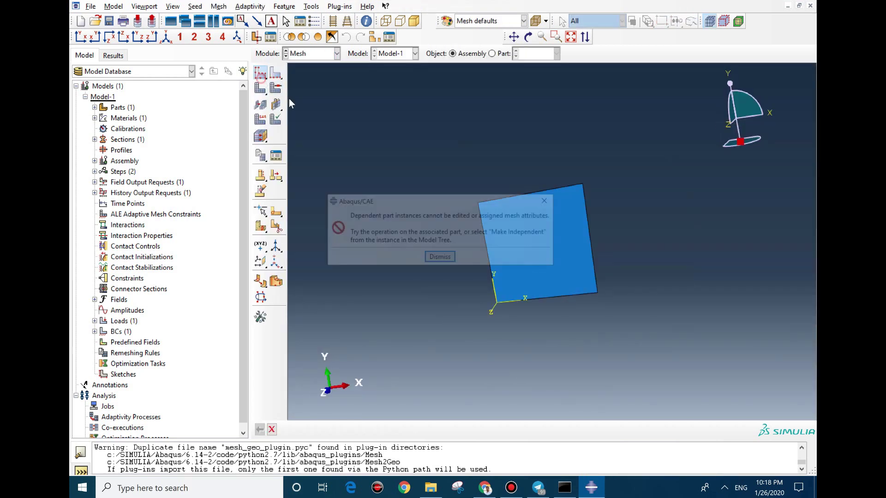
pyautogui.click(447, 253)
pyautogui.click(492, 53)
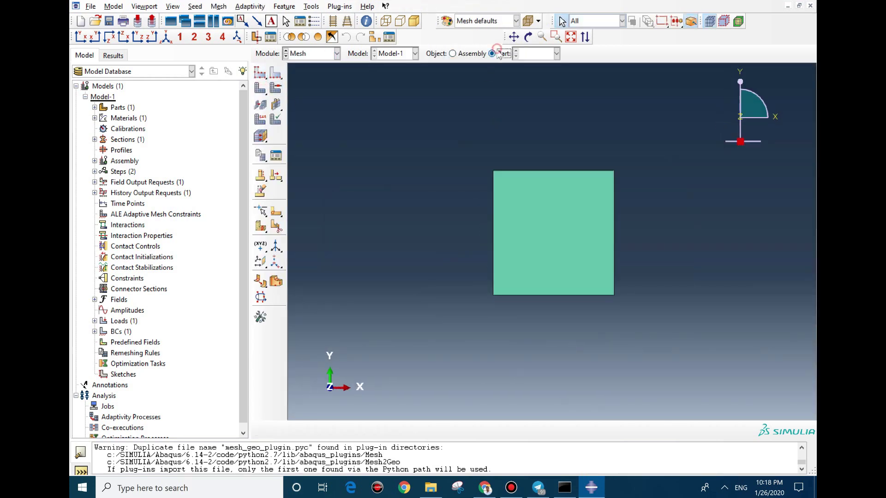
pyautogui.click(261, 70)
pyautogui.moveTo(279, 5); pyautogui.dragTo(329, 68)
pyautogui.click(355, 99)
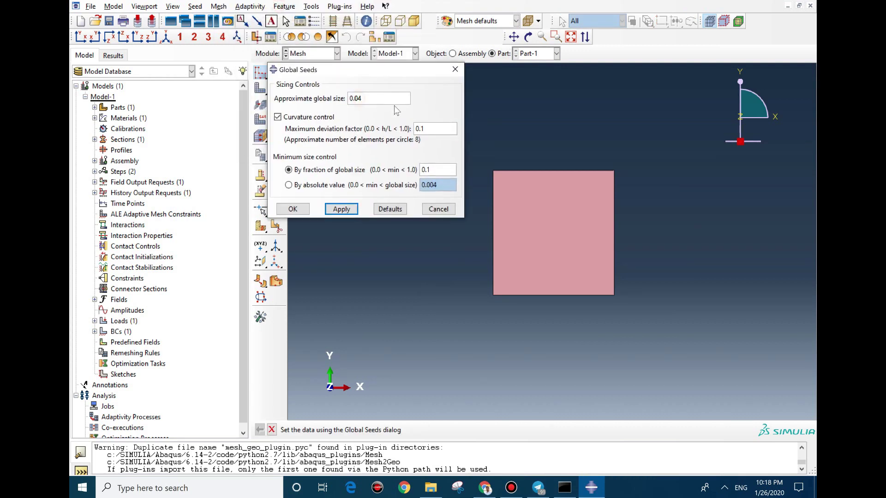
pyautogui.press('BackSpace')
pyautogui.write('1')
pyautogui.scroll(2, 569, 191)
pyautogui.press('Return')
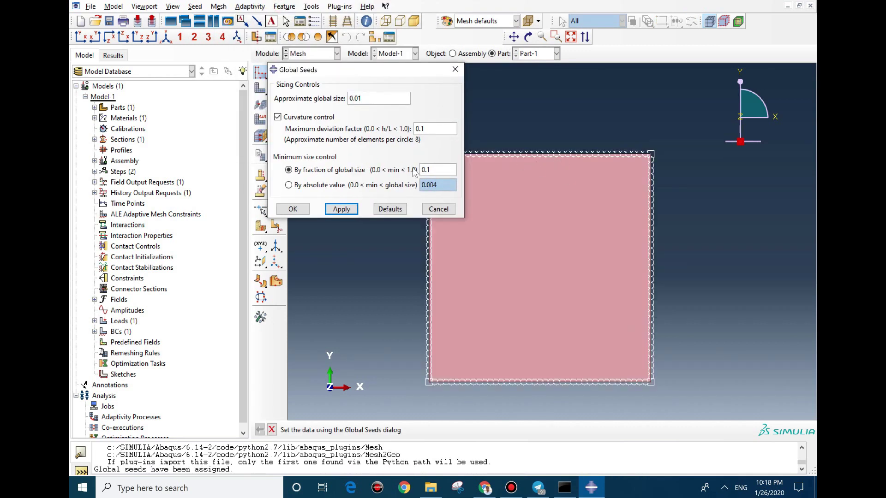
pyautogui.click(292, 209)
# Step: Mesh Part-1, producing 1600 elements
pyautogui.click(260, 87)
pyautogui.middleClick(554, 220)
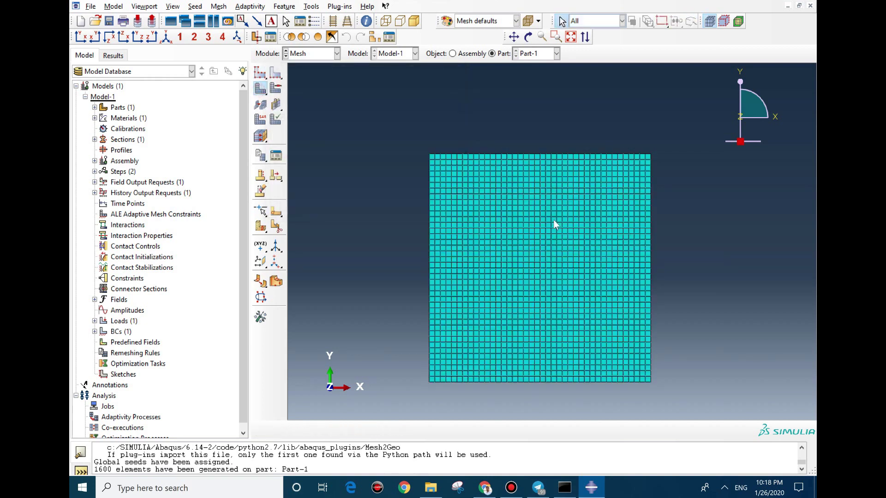
pyautogui.click(260, 119)
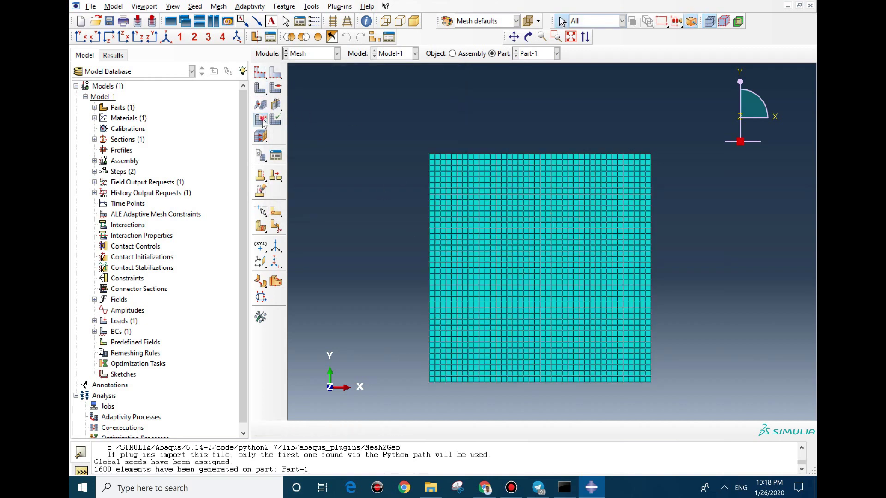
# Step: Turn off reduced integration so the plate uses S4 full-integration shell elements
pyautogui.click(671, 126)
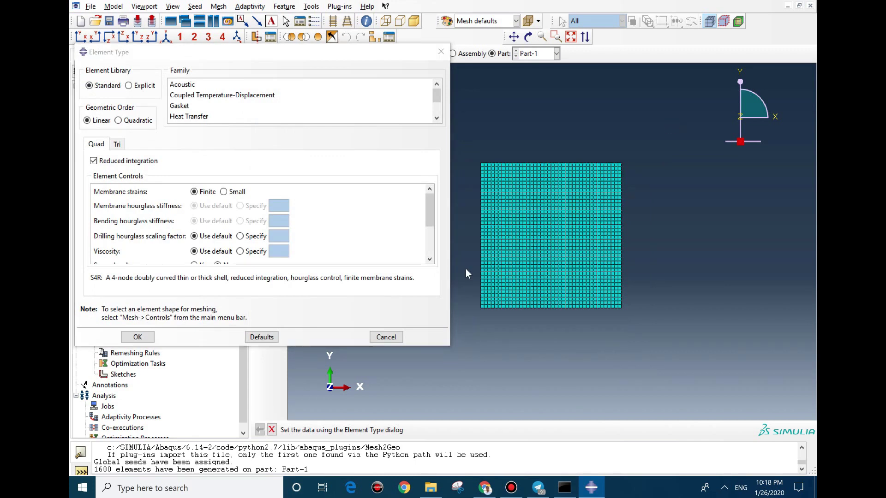
pyautogui.click(137, 162)
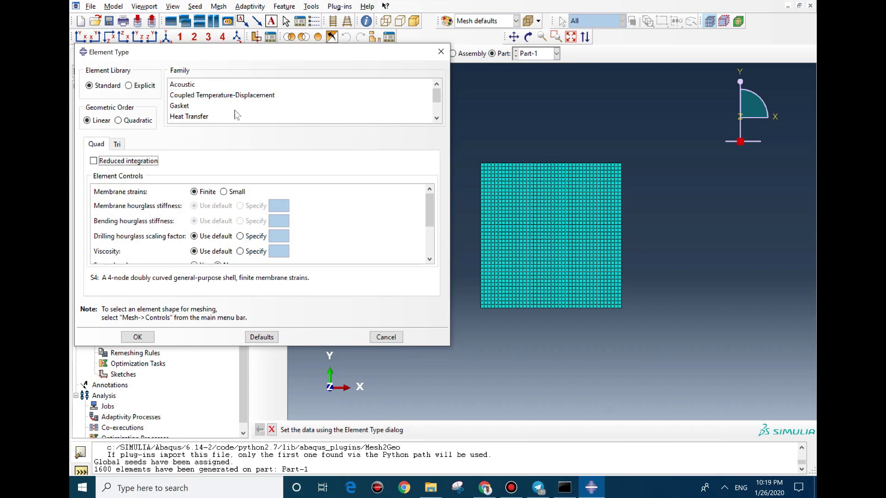
pyautogui.scroll(-1, 254, 111)
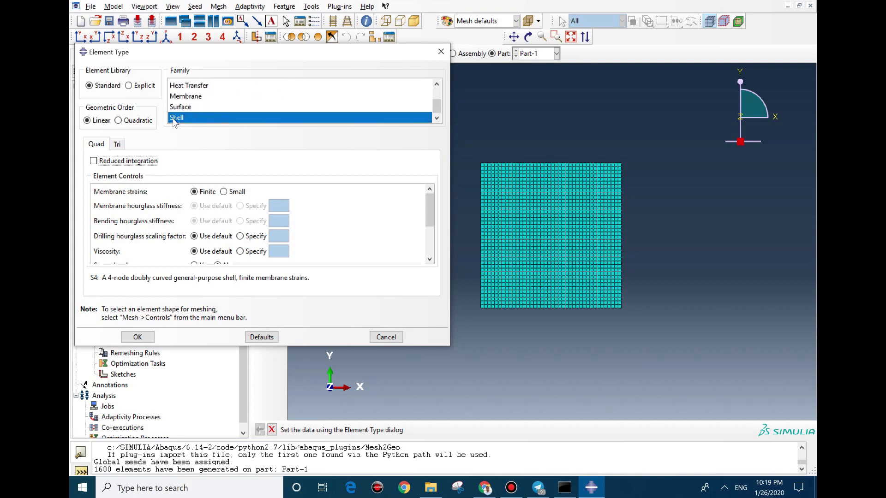
pyautogui.click(137, 336)
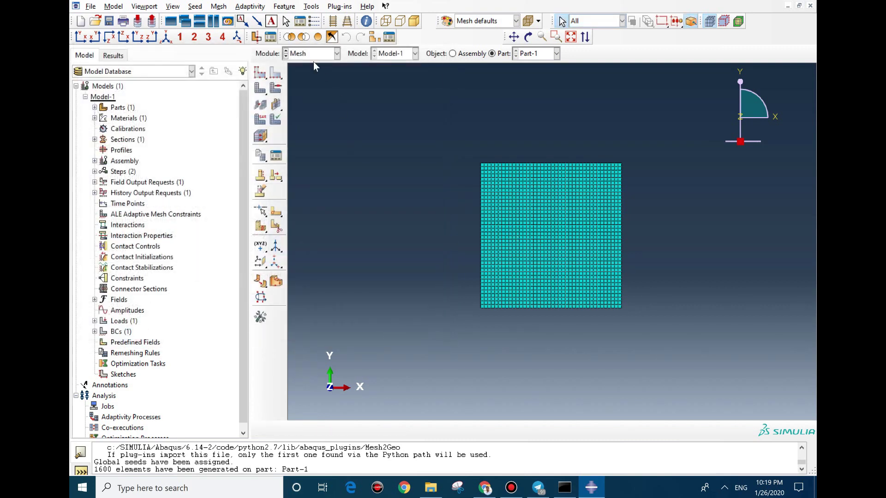
pyautogui.click(311, 51)
# Step: In the Job module, set the work directory to a new pasted path
pyautogui.click(309, 152)
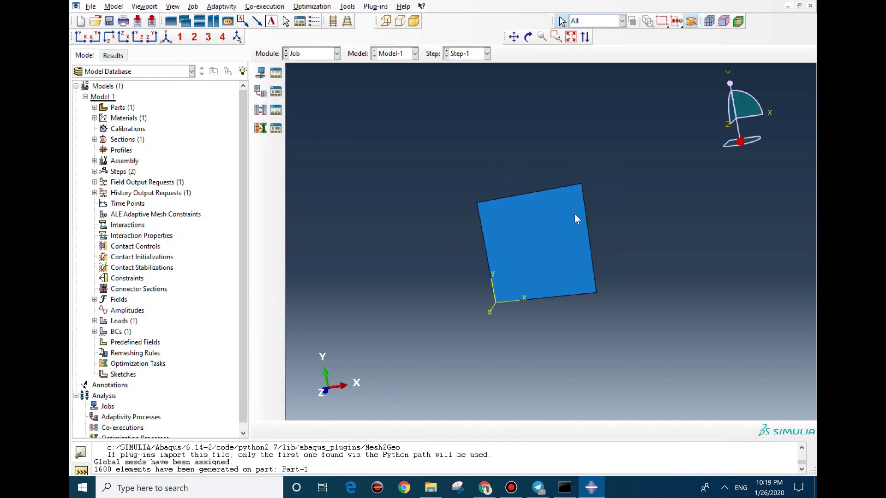
pyautogui.click(90, 6)
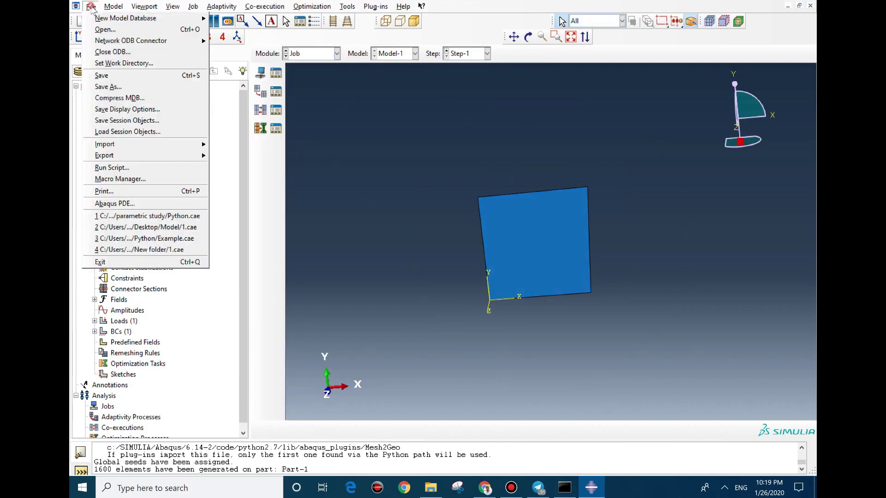
pyautogui.click(122, 63)
pyautogui.write('C:/Users/reza/Desktop/5')
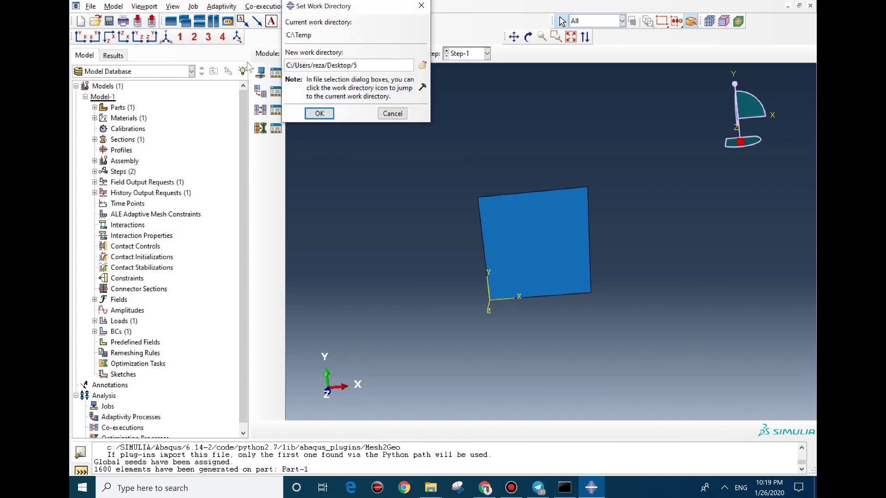
pyautogui.click(319, 114)
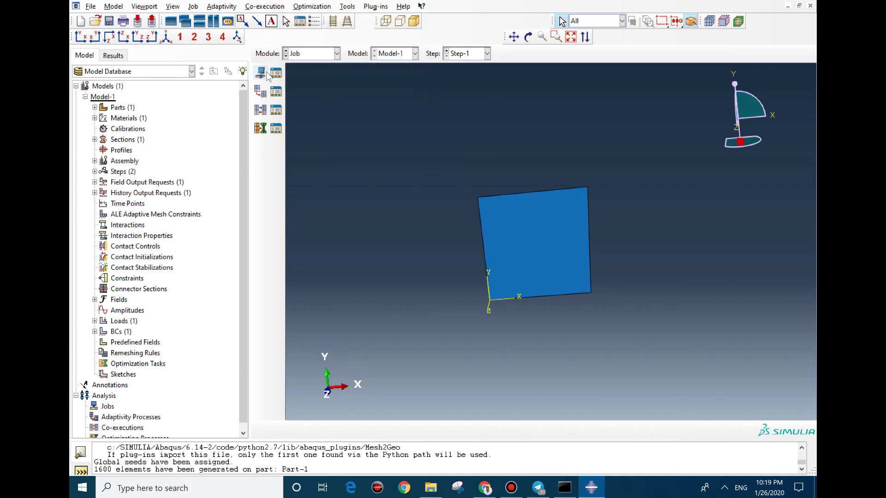
# Step: Create Job-1 for Model-1 with default settings and write Job-1.inp
pyautogui.click(261, 73)
pyautogui.click(324, 368)
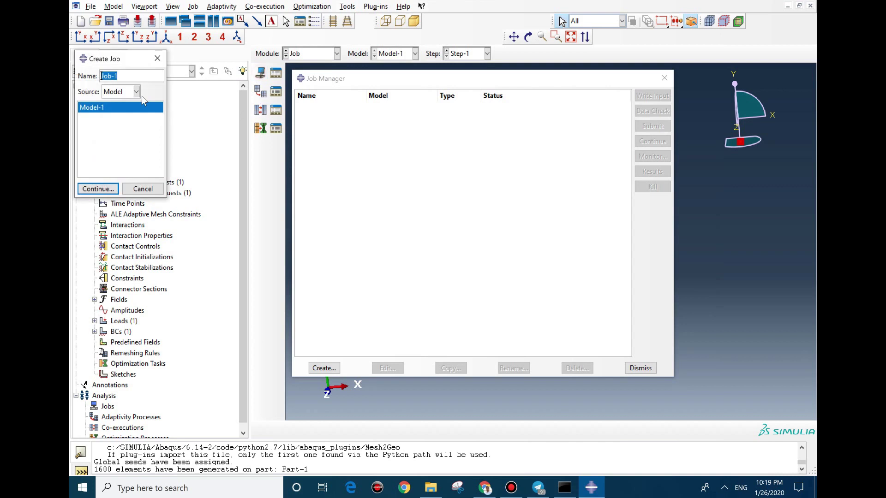
pyautogui.click(92, 188)
pyautogui.moveTo(223, 96); pyautogui.dragTo(320, 98)
pyautogui.click(305, 177)
pyautogui.click(211, 177)
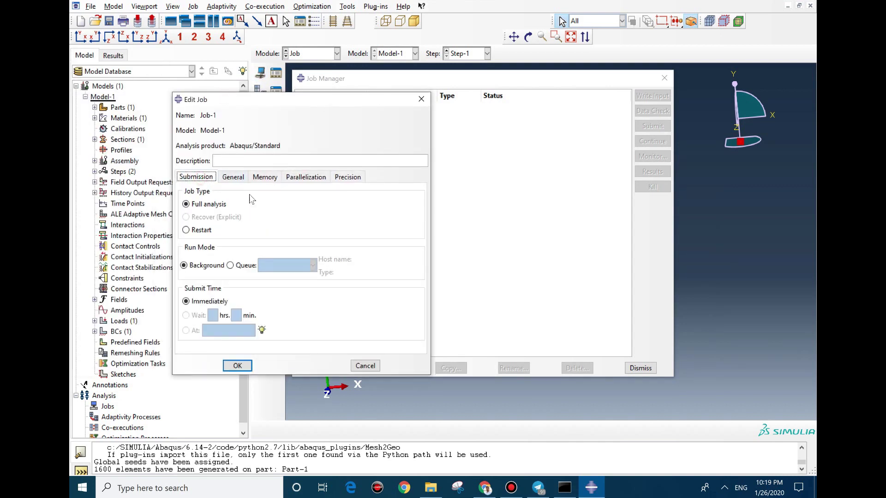
pyautogui.click(238, 366)
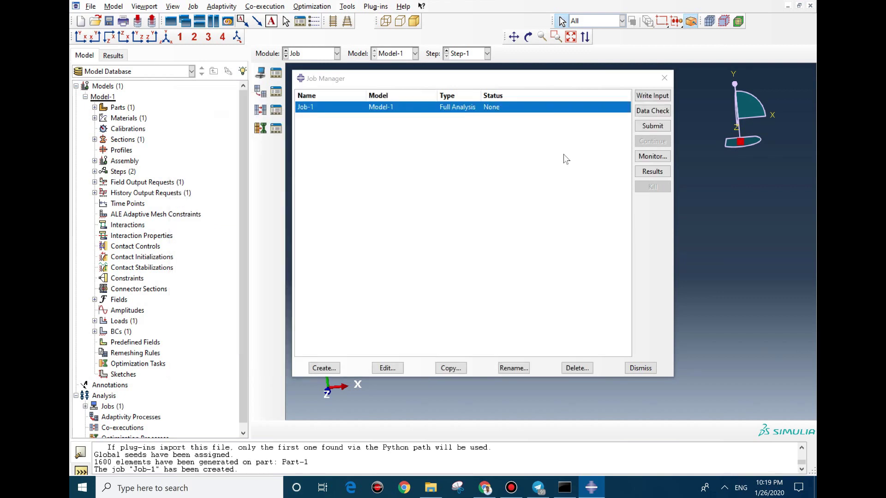
pyautogui.click(650, 97)
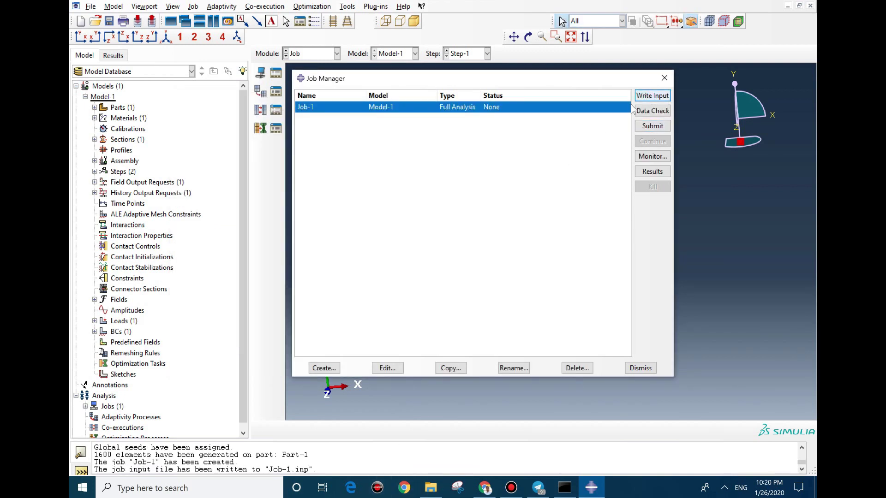
pyautogui.click(430, 487)
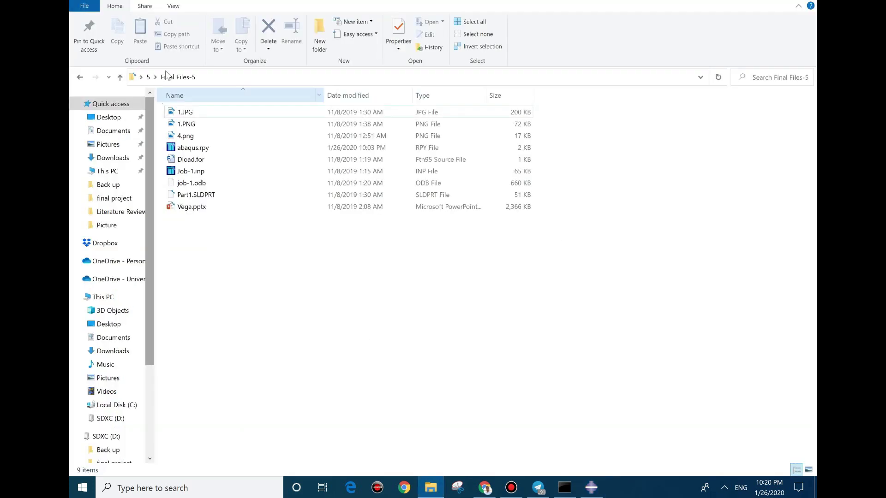
# Step: Delete the old job-1.odb and Part1.SLDPRT from Final Files-5, keeping Job-1.inp and Dload.for
pyautogui.click(203, 172)
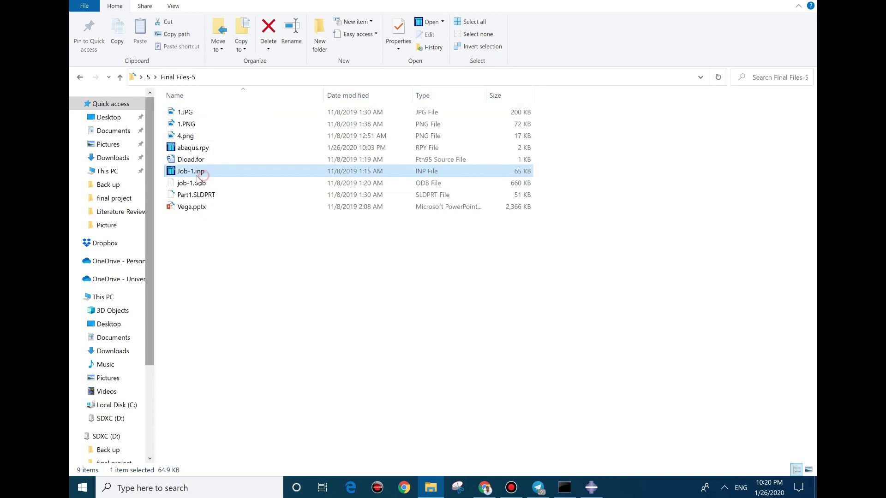
pyautogui.click(205, 183)
pyautogui.hotkey('alt', 'Tab')
pyautogui.hotkey('alt', 'Tab')
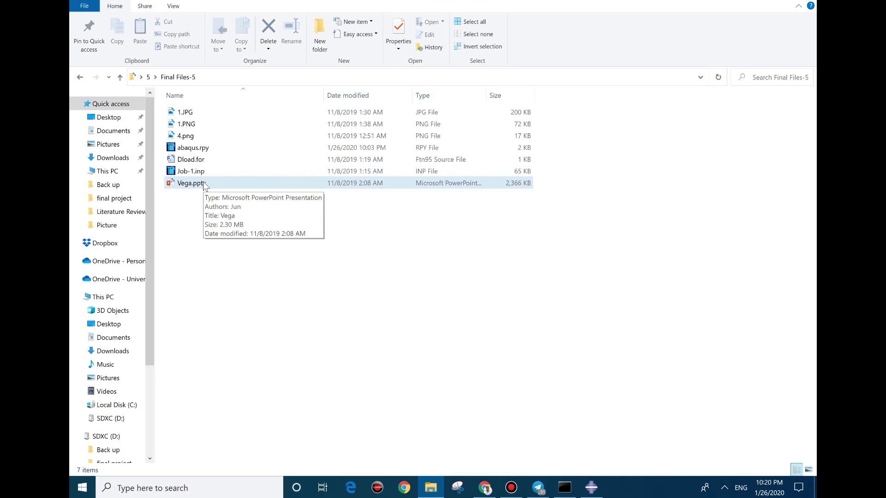
# Step: Save the Abaqus model database as Dload.cae, then open Dload.for in Notepad++
pyautogui.hotkey('alt', 'Tab')
pyautogui.click(111, 22)
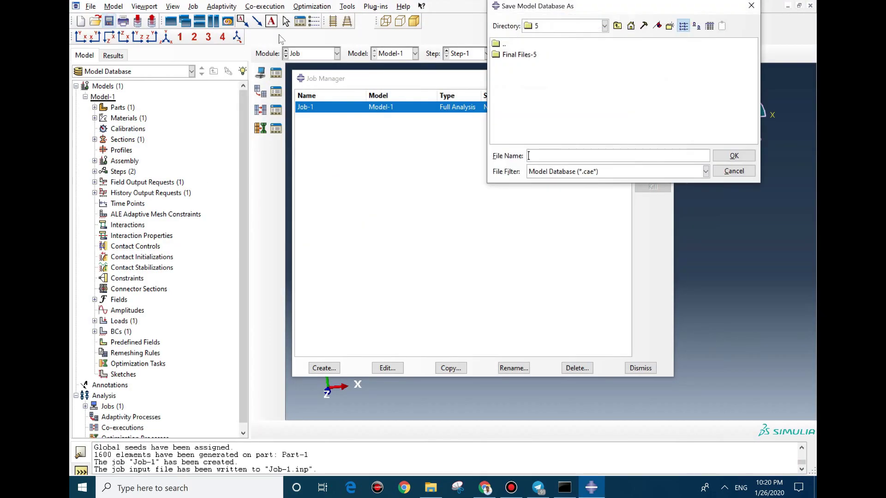
pyautogui.write('Dload')
pyautogui.click(734, 156)
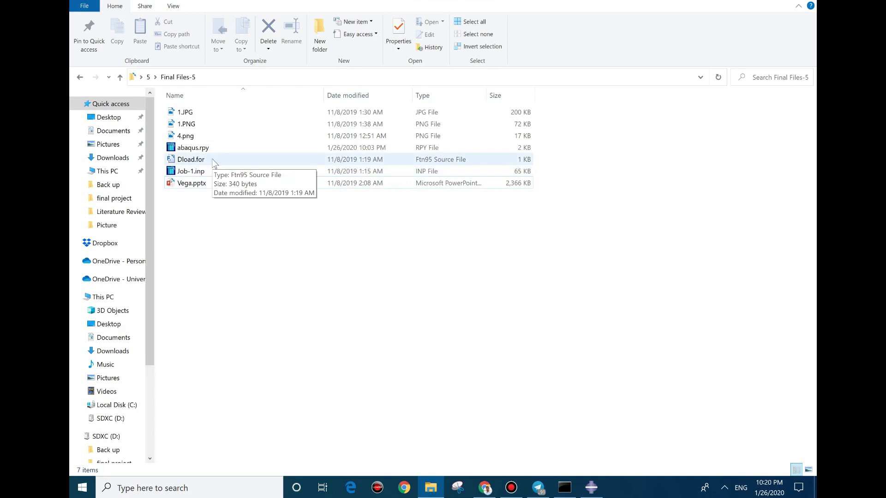
pyautogui.rightClick(205, 161)
pyautogui.click(229, 181)
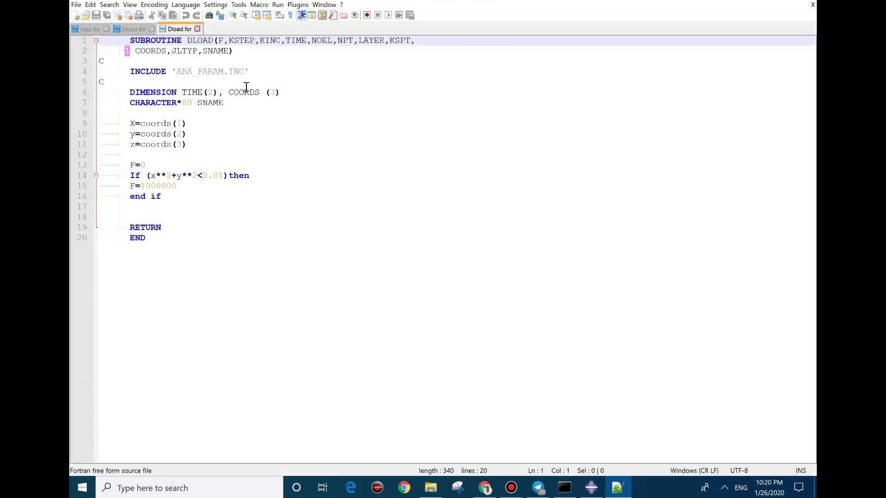
# Step: Close the extra Notepad++ tabs and review the x**2+y**2<0.01 condition and F=1000000 load
pyautogui.click(152, 29)
pyautogui.click(106, 29)
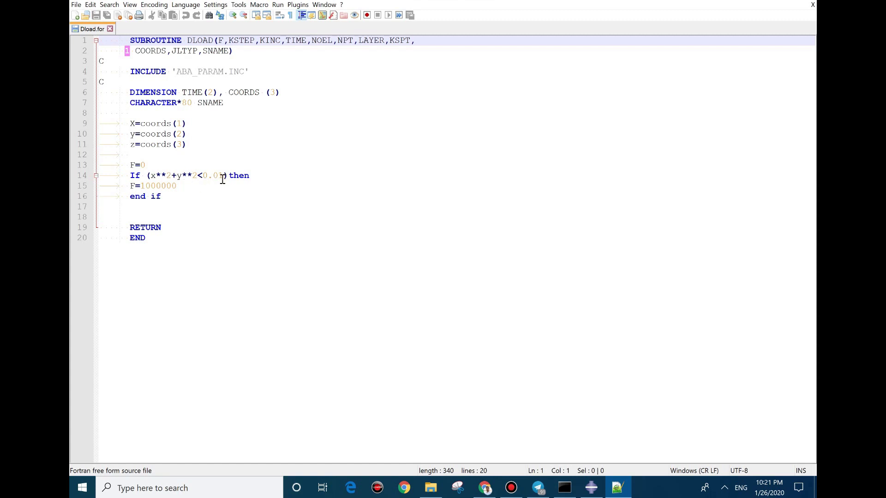
pyautogui.moveTo(151, 178); pyautogui.dragTo(186, 179)
pyautogui.click(202, 176)
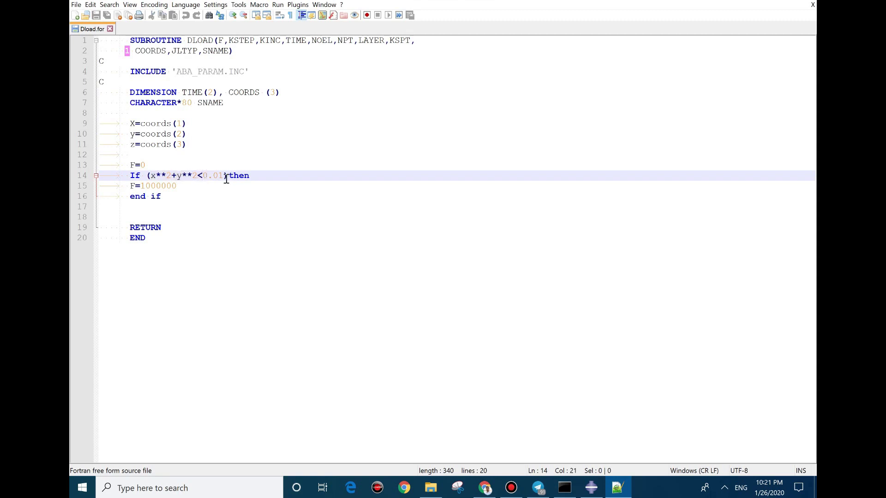
pyautogui.moveTo(193, 187); pyautogui.dragTo(129, 186)
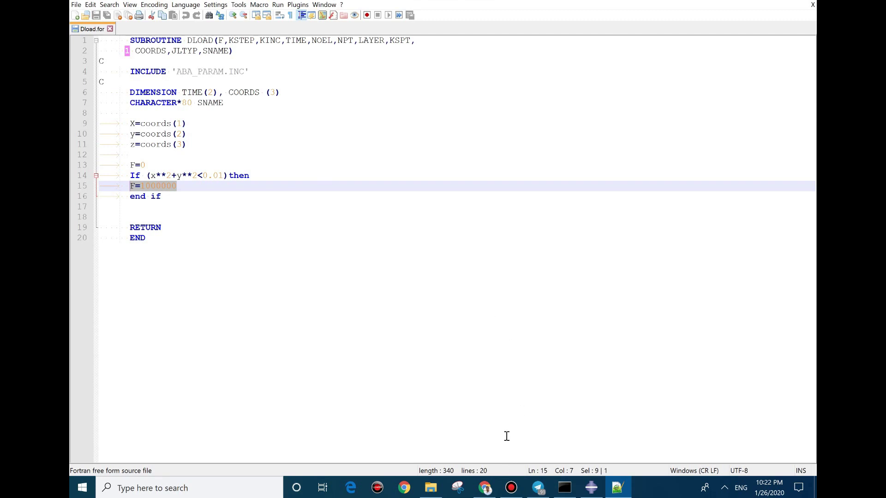
pyautogui.hotkey('alt', 'Tab')
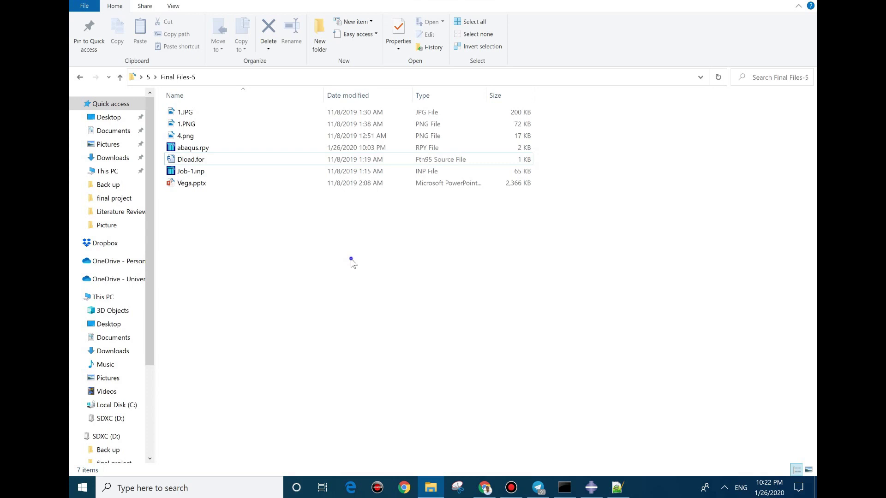
# Step: Run 'abaqus user=dload.for job=job-1.inp interactive' in PowerShell opened in Final Files-5
pyautogui.rightClick(352, 261)
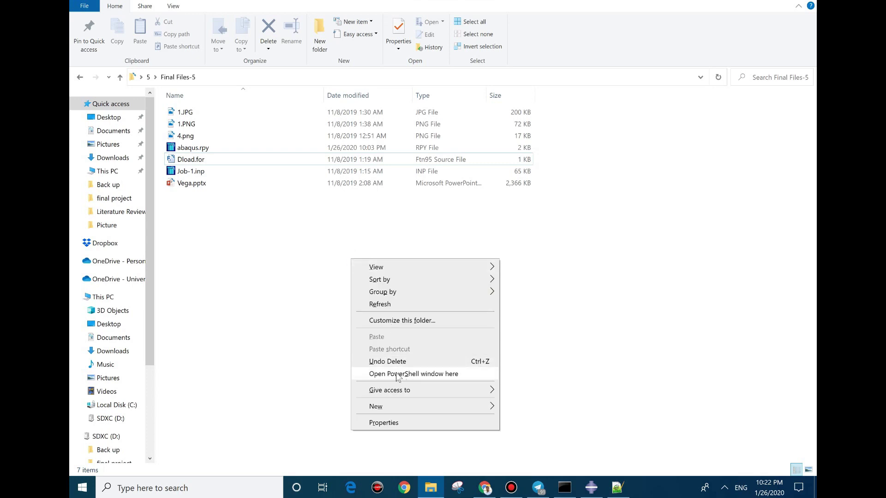
pyautogui.click(450, 377)
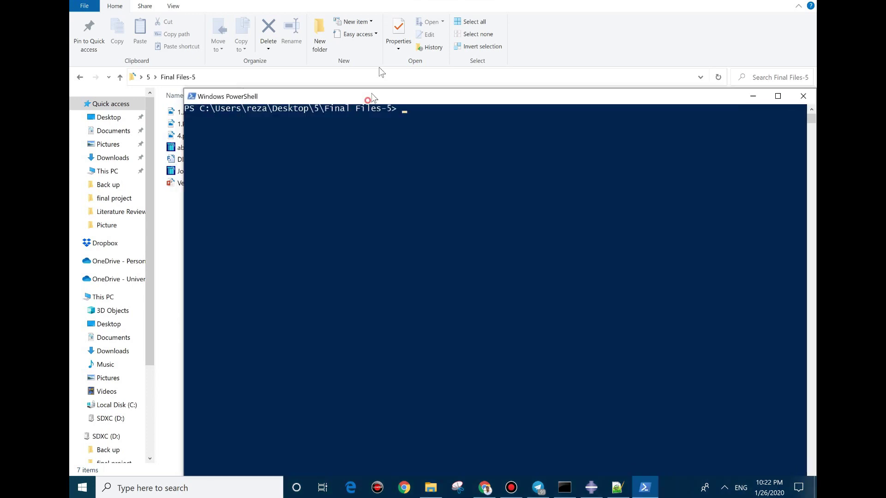
pyautogui.write('abaqus user=')
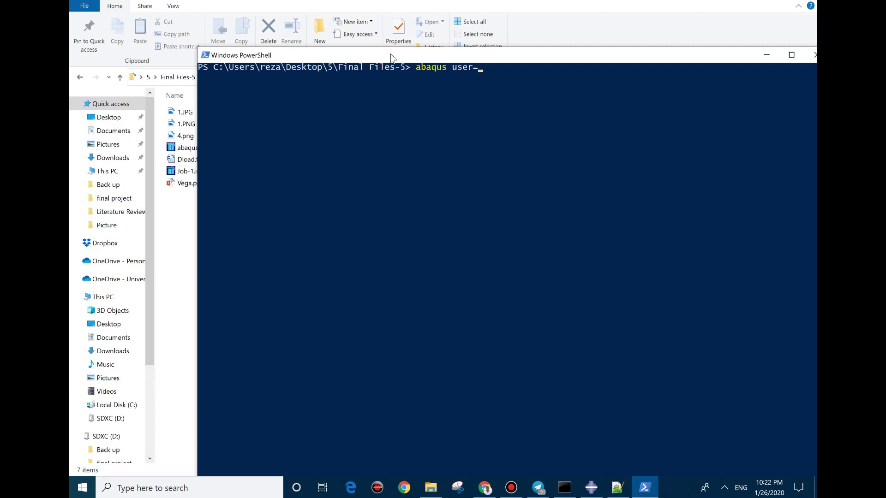
pyautogui.moveTo(391, 57); pyautogui.dragTo(412, 63)
pyautogui.write('dload.')
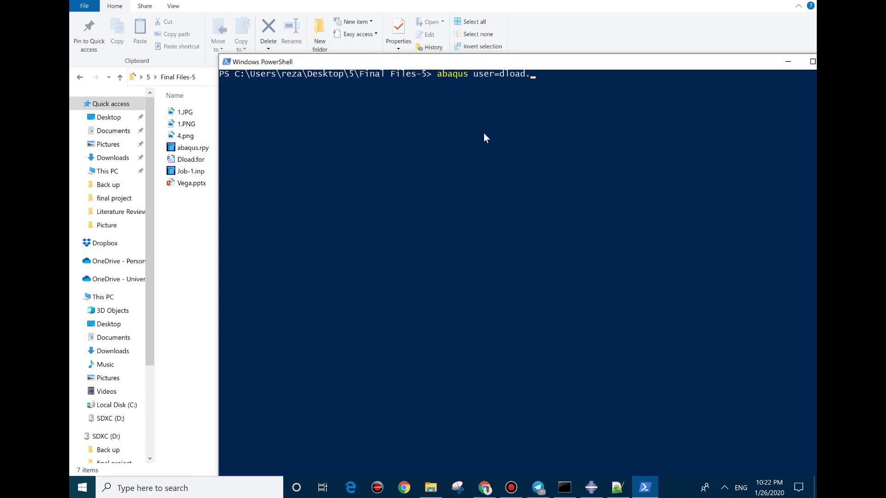
pyautogui.write('for job=job-1.inp interactive Cpus=2')
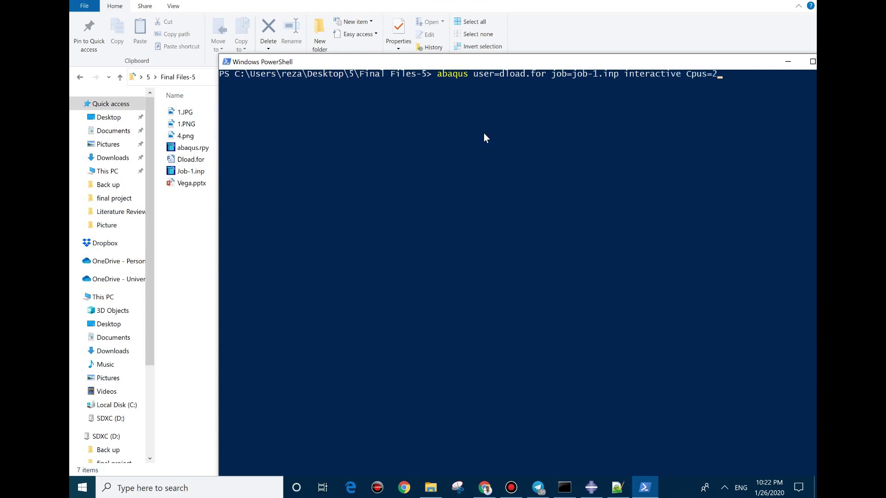
pyautogui.press('BackSpace')
pyautogui.press('BackSpace')
pyautogui.press('BackSpace')
pyautogui.press('BackSpace')
pyautogui.press('BackSpace')
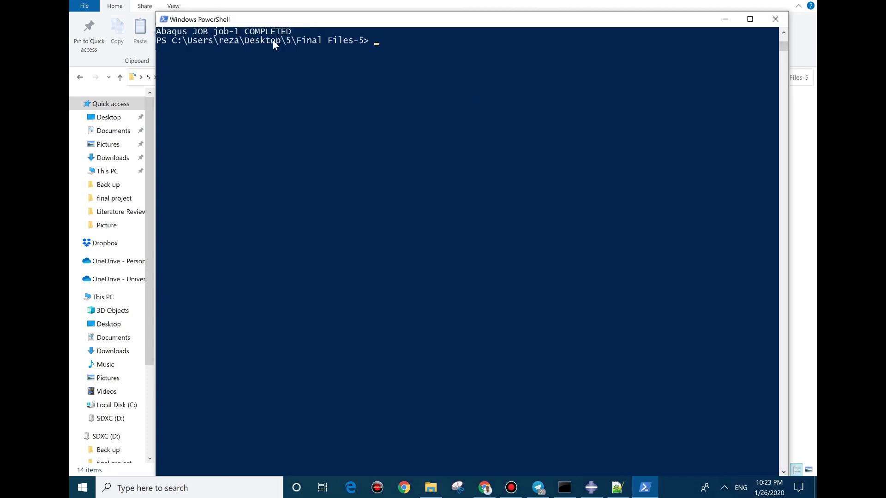
pyautogui.click(645, 488)
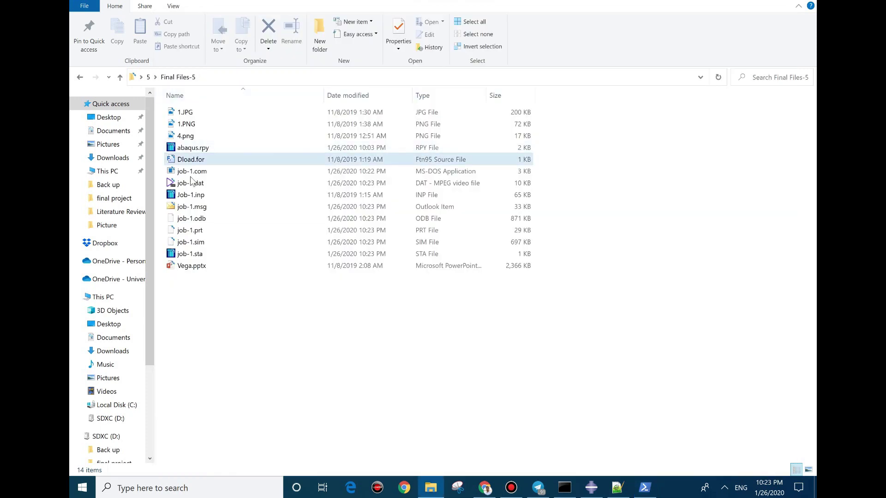
# Step: Open job-1.odb, try PEEQ, then plot the S Mises stress contour stopped at frame 6
pyautogui.doubleClick(192, 218)
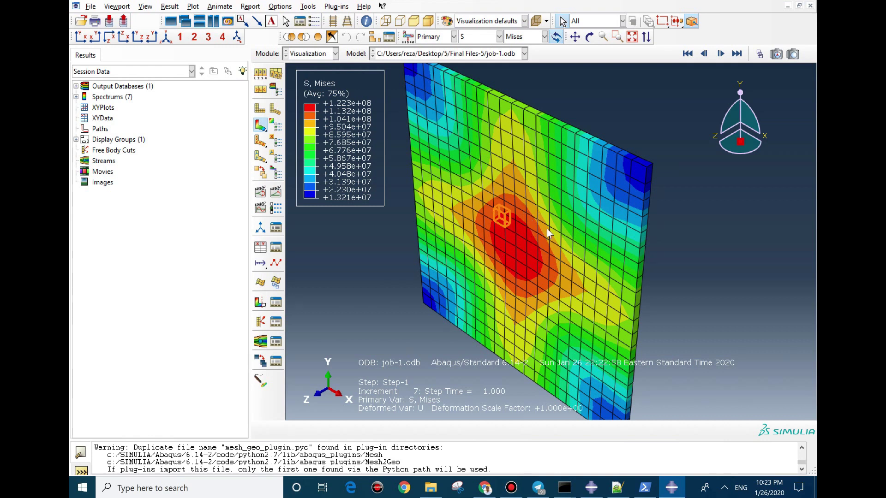
pyautogui.click(493, 37)
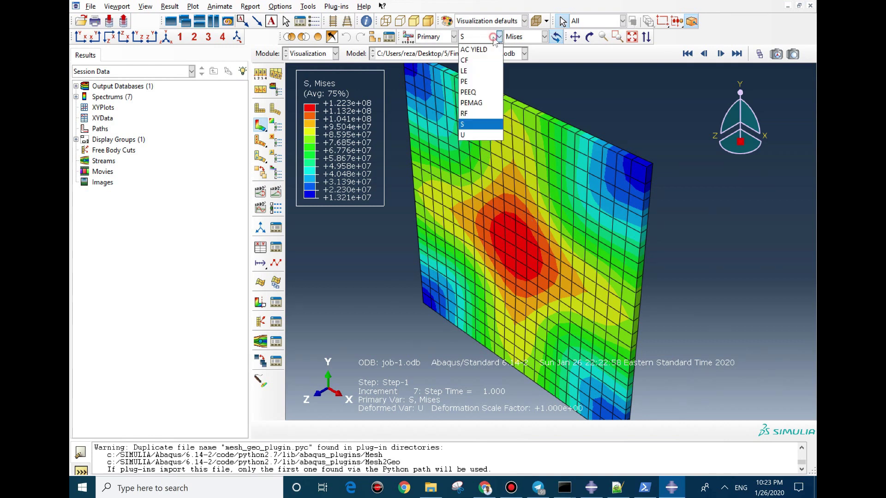
pyautogui.click(476, 93)
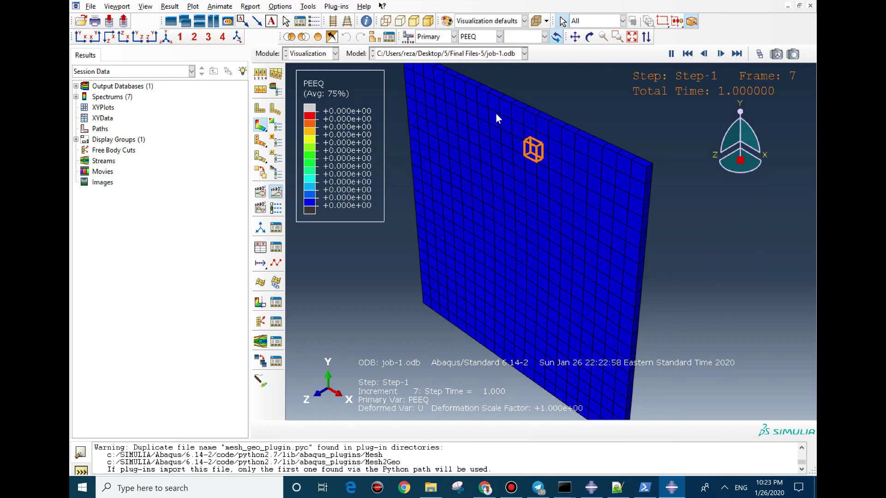
pyautogui.click(467, 41)
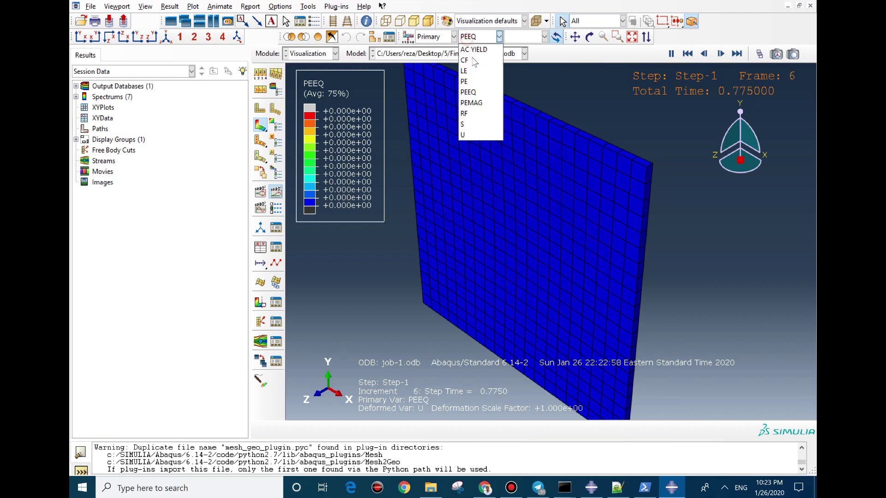
pyautogui.click(468, 125)
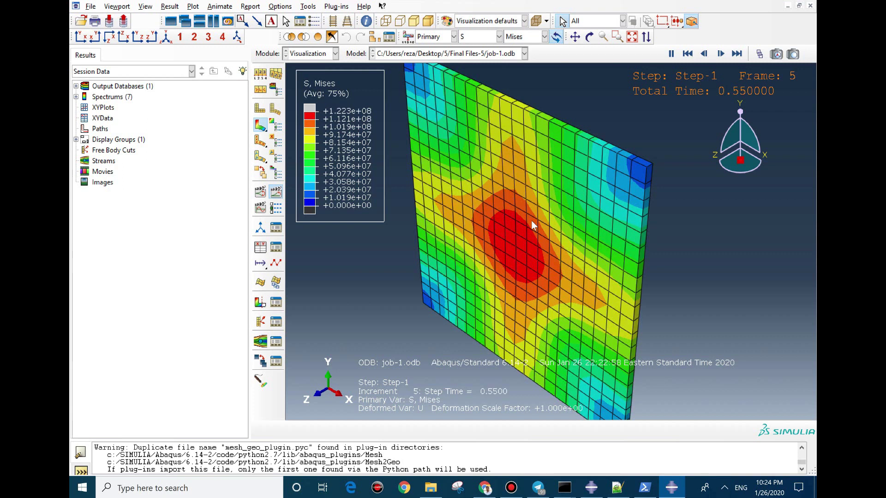
pyautogui.click(760, 56)
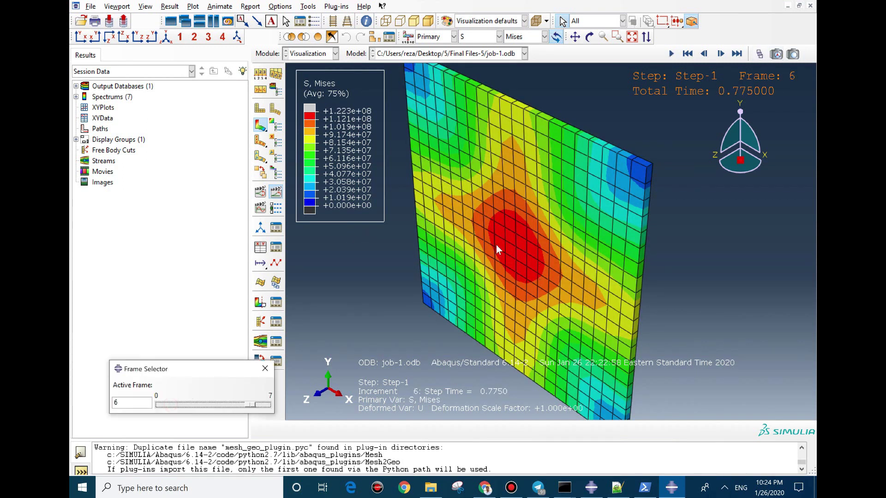